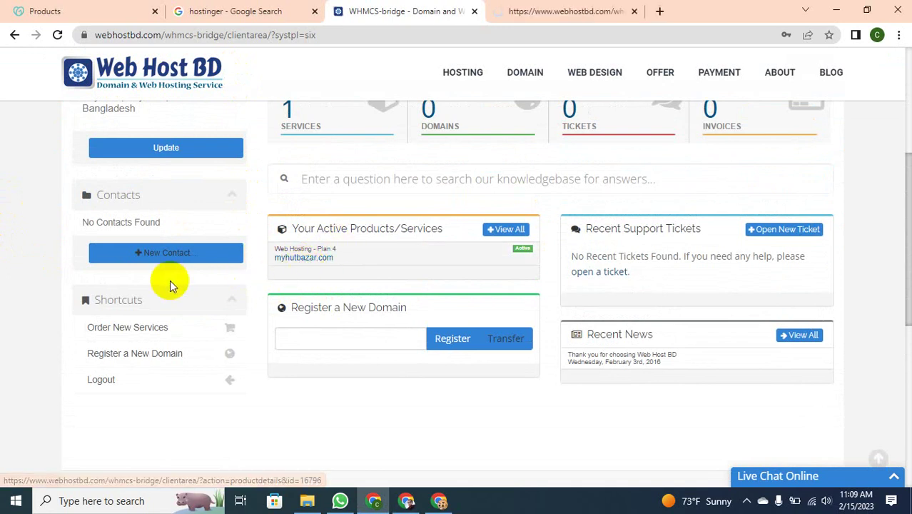
Open the product details of the myhutbazar.com hosting plan and look through its quick shortcuts
click(517, 11)
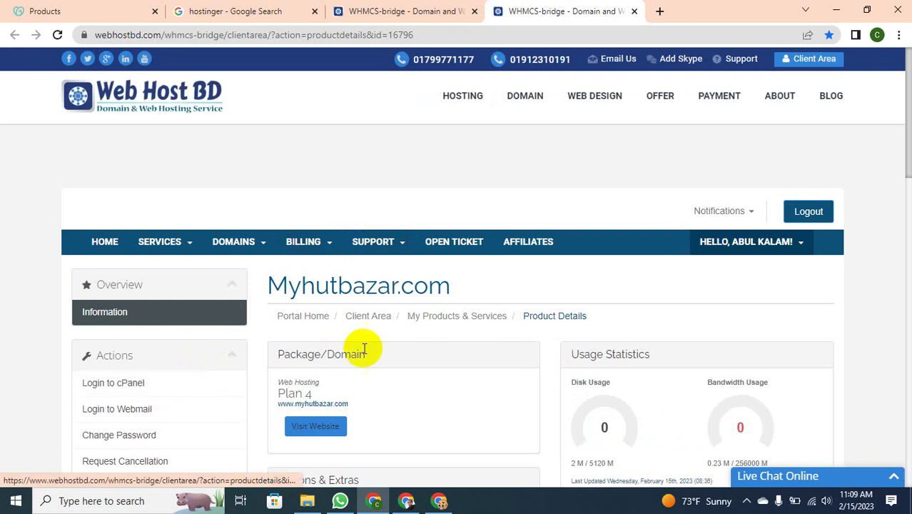
scroll(357, 351, down, 3)
scroll(363, 347, down, 3)
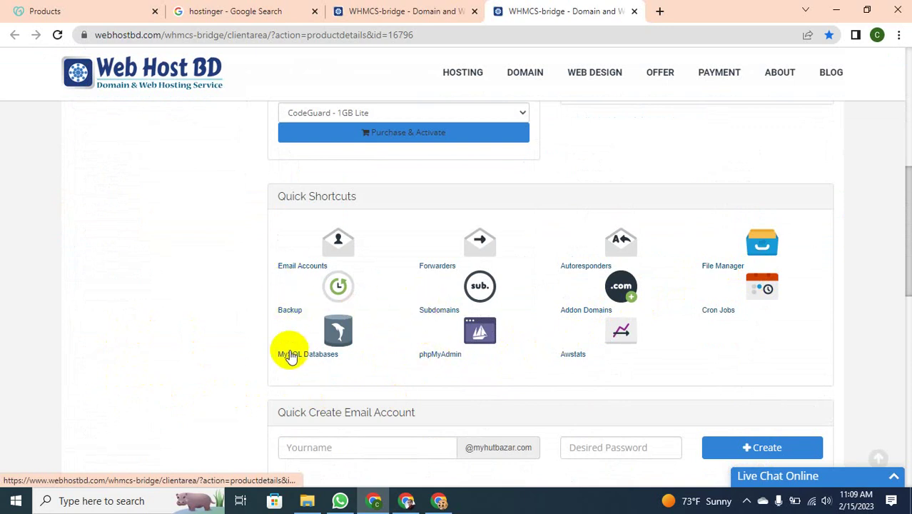
scroll(397, 359, down, 3)
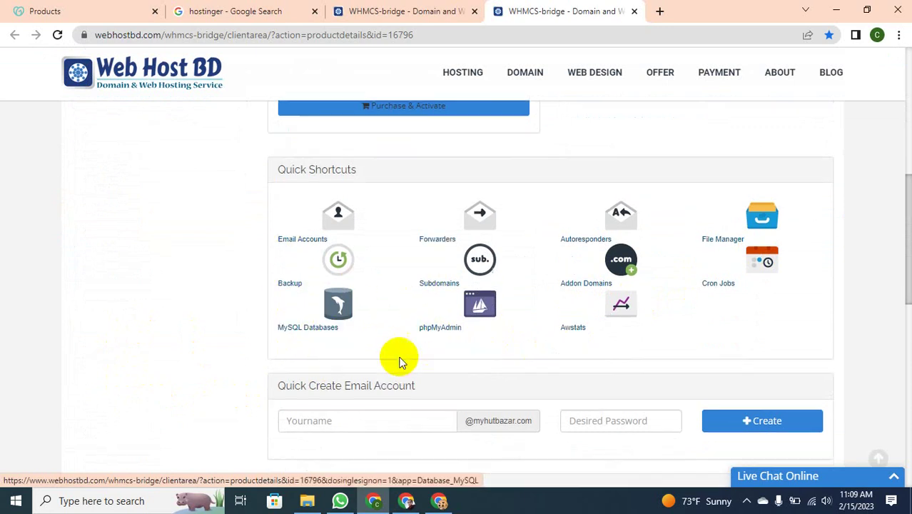
scroll(580, 264, up, 1)
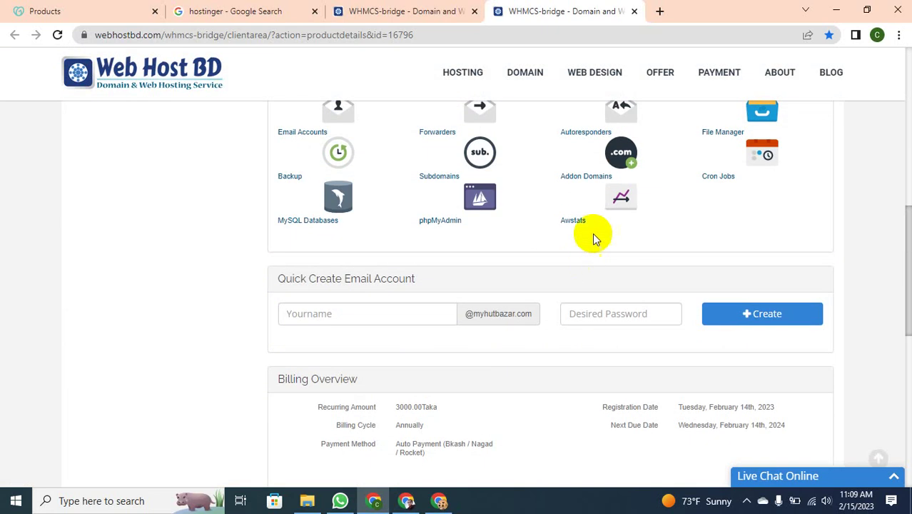
Open cPanel for the hosting plan from the quick shortcuts and switch to it
click(582, 183)
scroll(571, 204, up, 1)
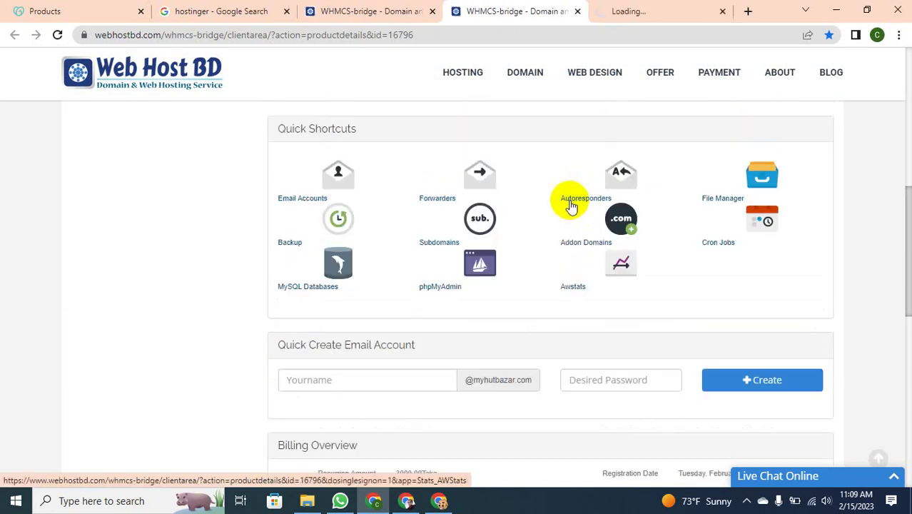
click(633, 6)
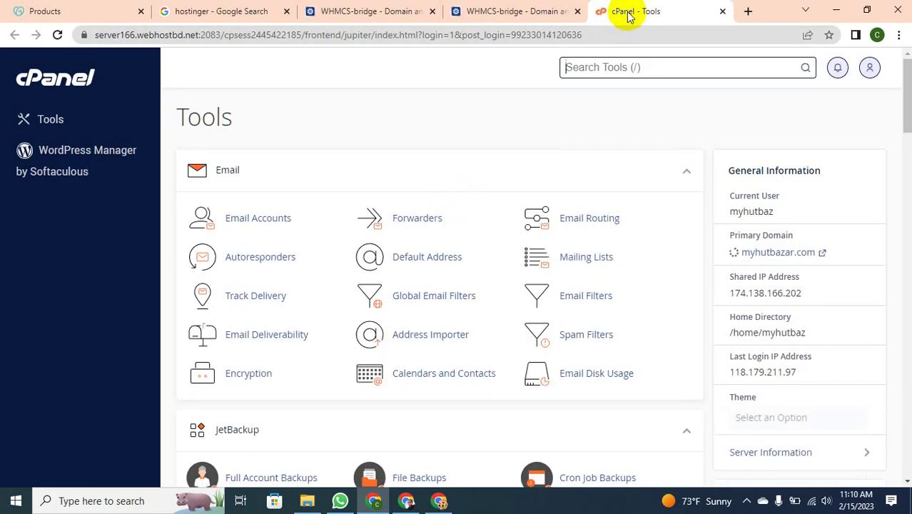
click(544, 9)
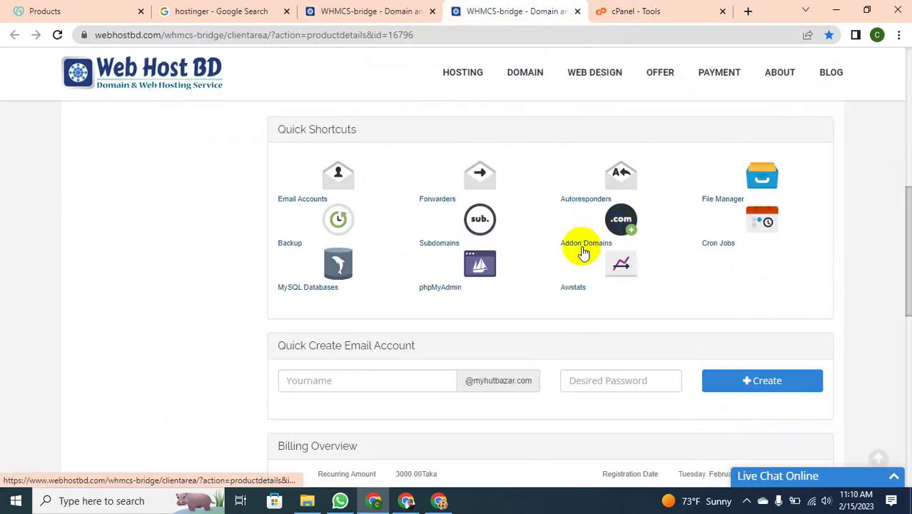
click(622, 10)
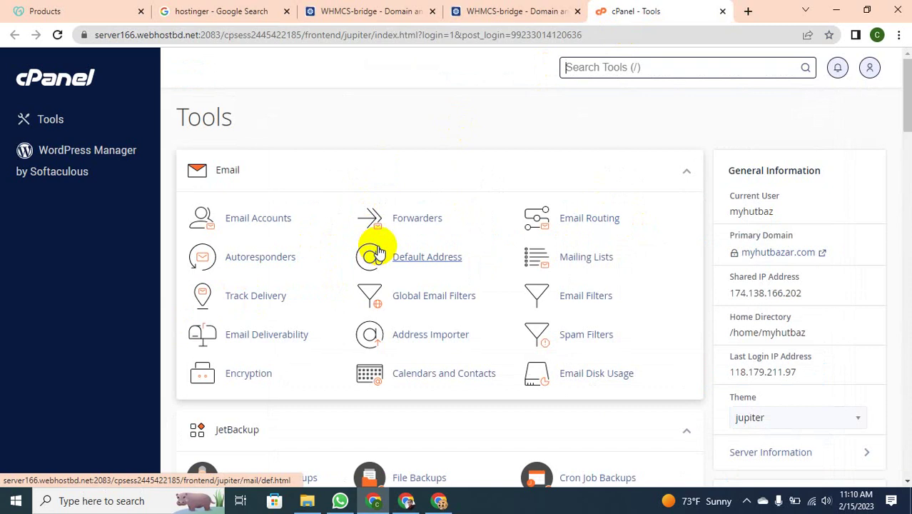
Open WordPress Manager by Softaculous from the software tools in cPanel
scroll(378, 253, down, 2)
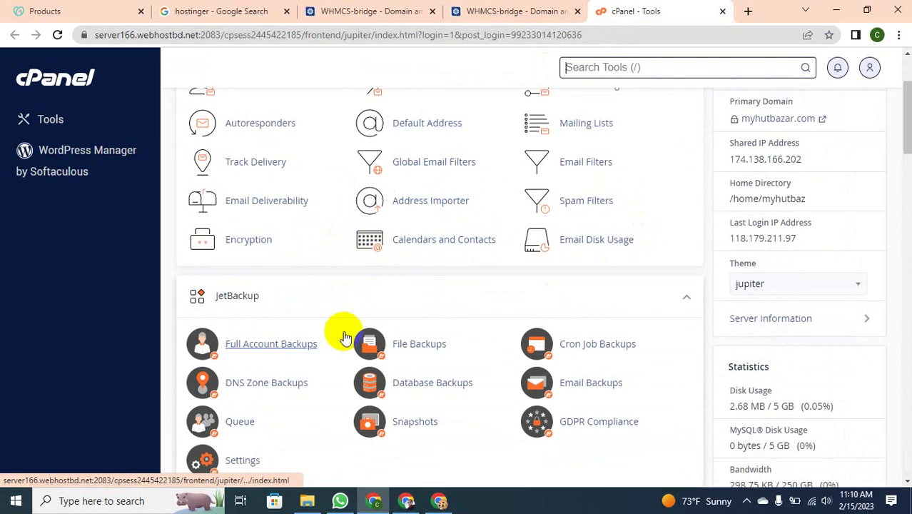
scroll(344, 336, down, 2)
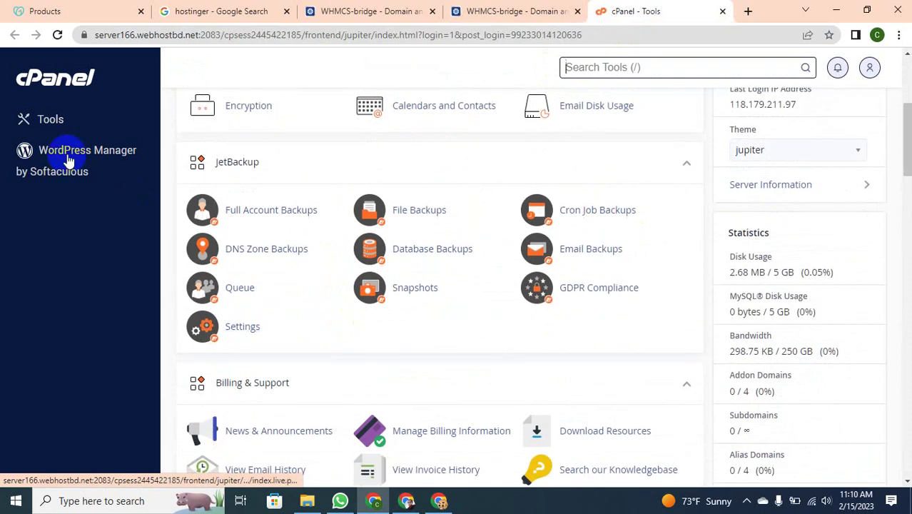
scroll(198, 271, down, 6)
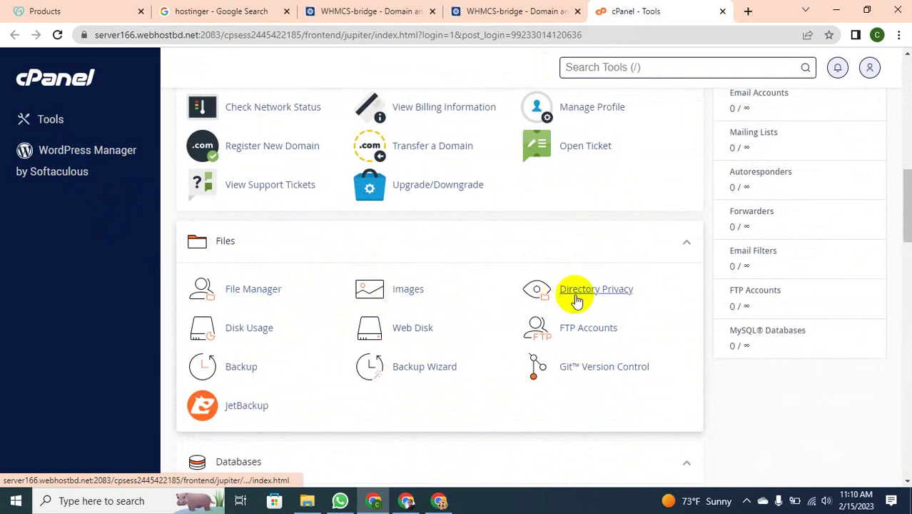
scroll(577, 300, down, 5)
scroll(203, 322, down, 3)
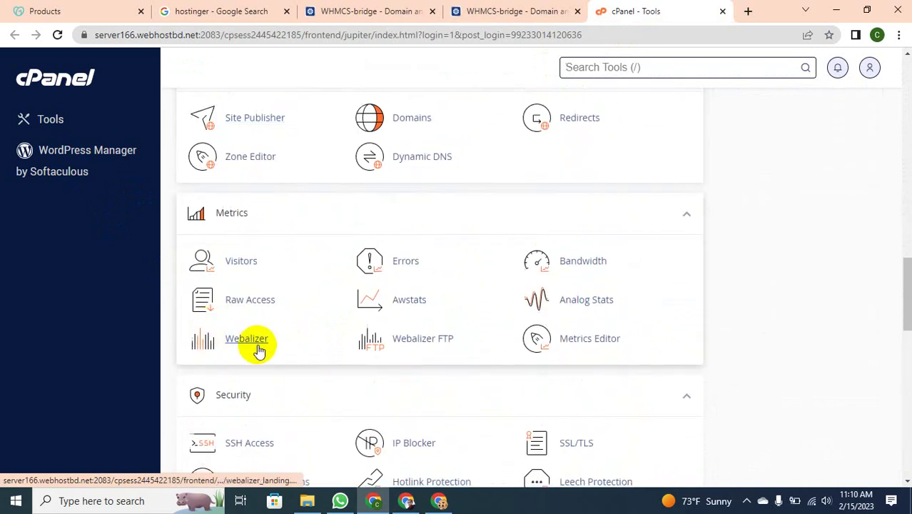
scroll(259, 350, down, 5)
click(269, 293)
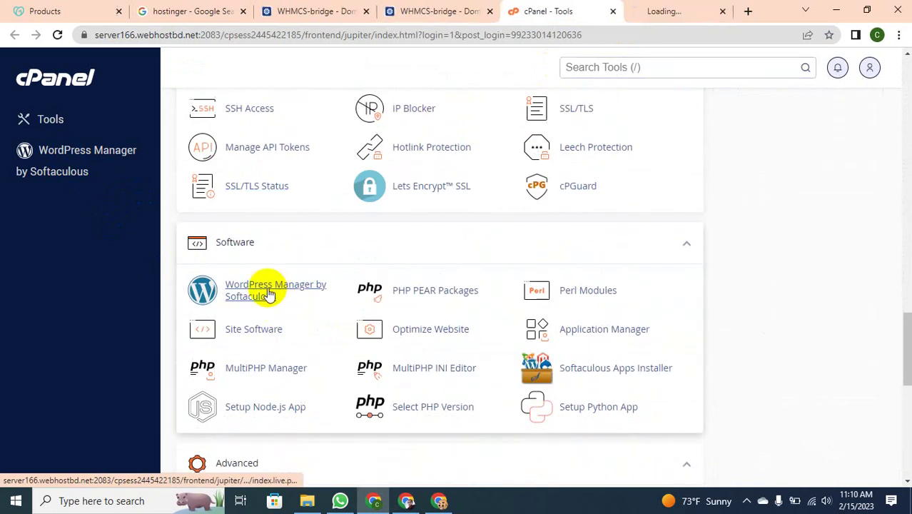
Open the WordPress script page from the Softaculous Apps Installer scripts and switch to it
scroll(269, 299, down, 6)
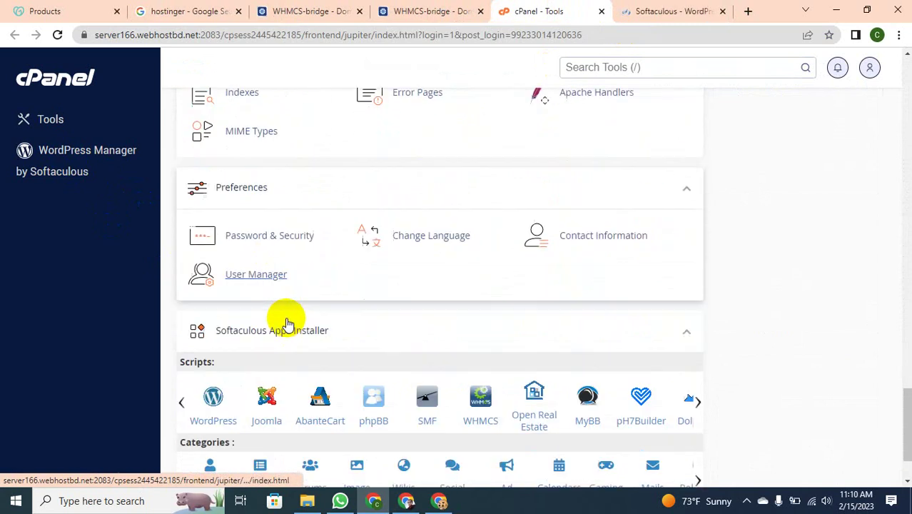
scroll(288, 324, down, 1)
click(218, 343)
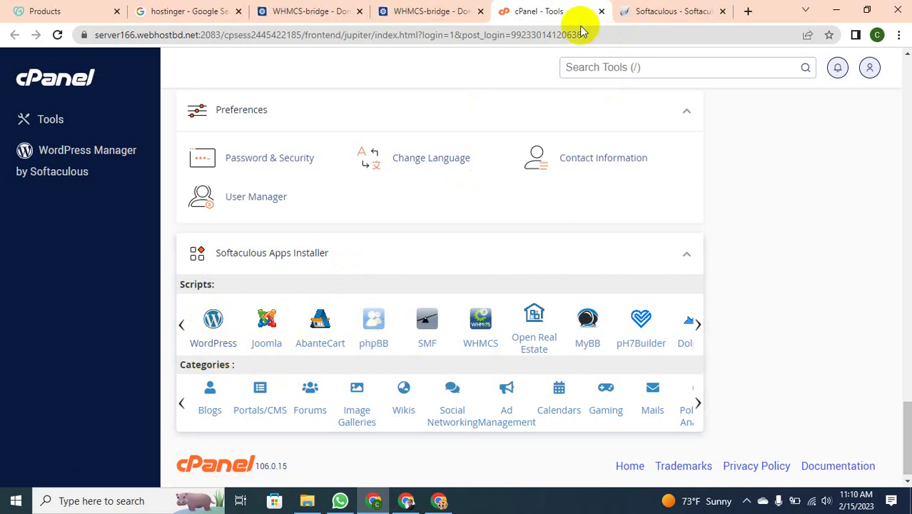
click(643, 11)
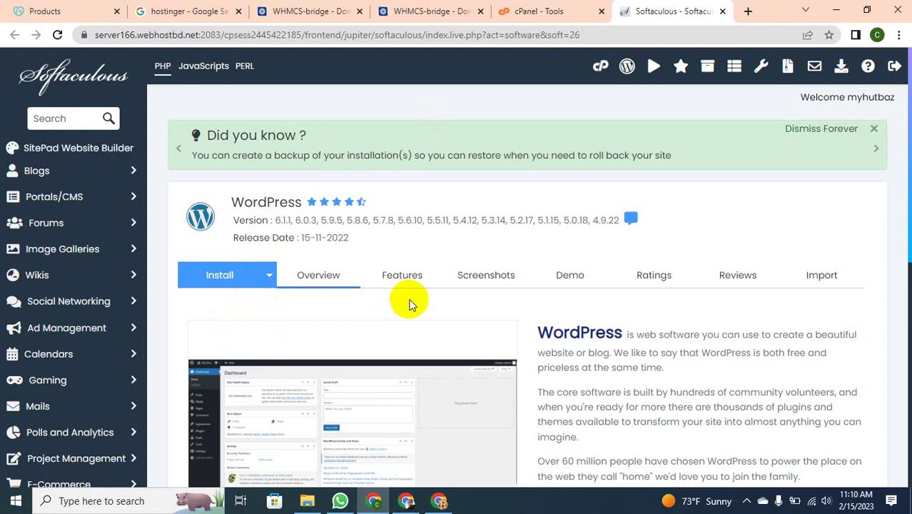
Start a new WordPress installation from the script's overview to bring up the setup form
scroll(409, 299, down, 4)
scroll(351, 330, down, 3)
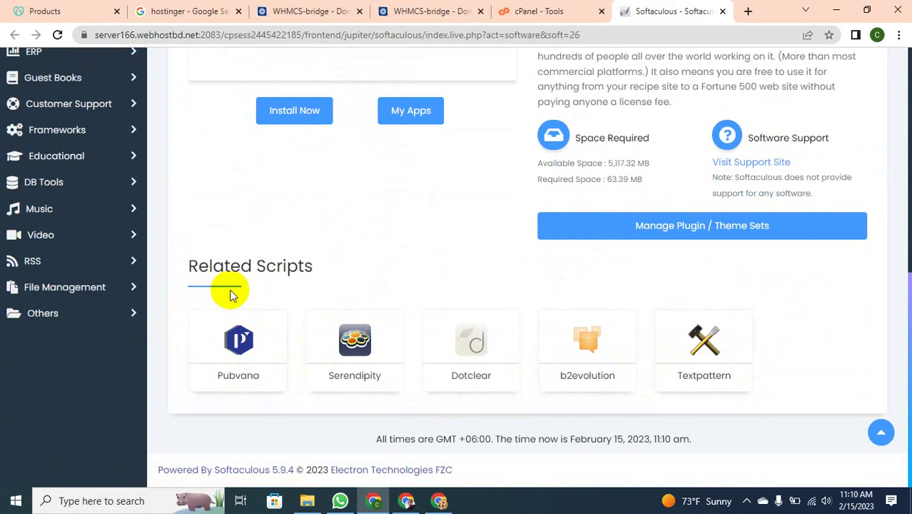
click(281, 114)
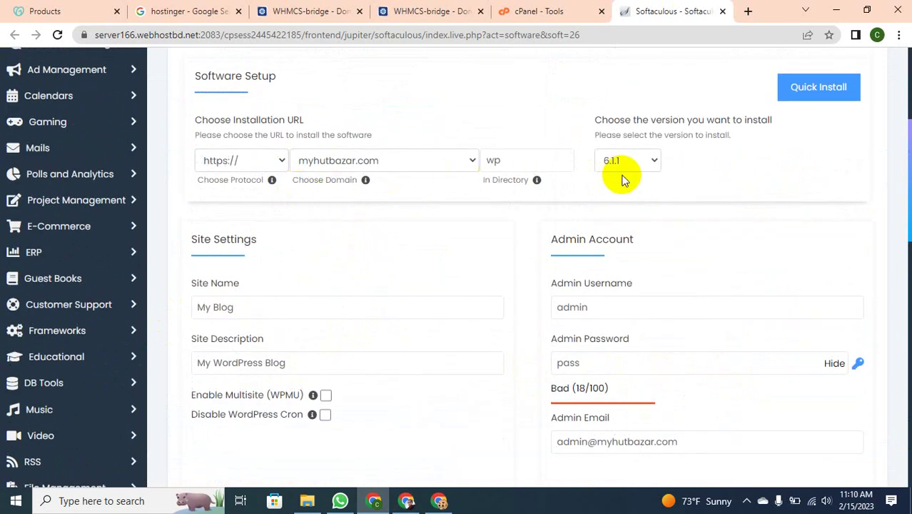
Review the WordPress install form, including the available versions, site settings, language, plugins and themes
click(654, 162)
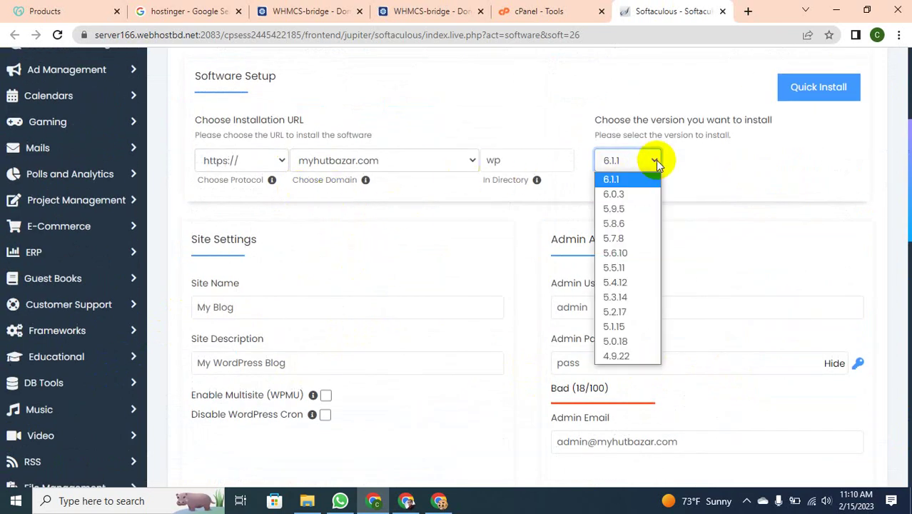
click(325, 301)
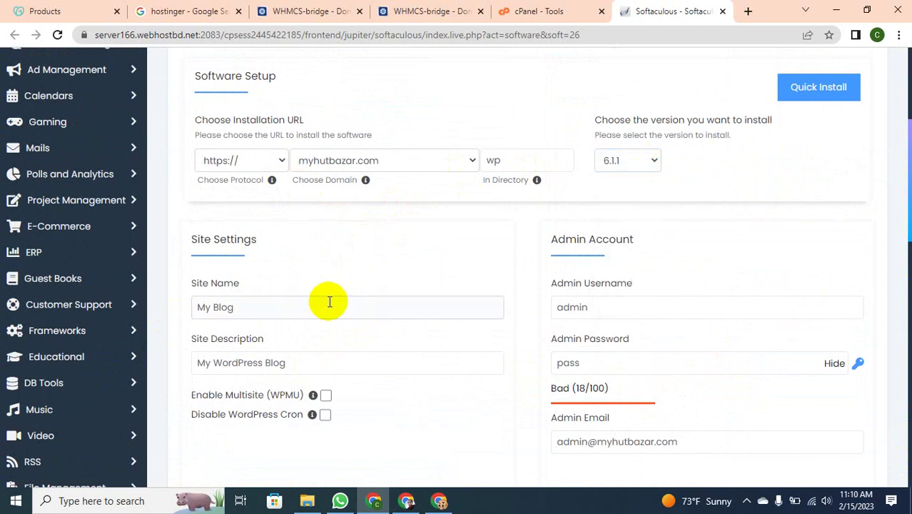
scroll(328, 302, down, 2)
scroll(303, 369, down, 2)
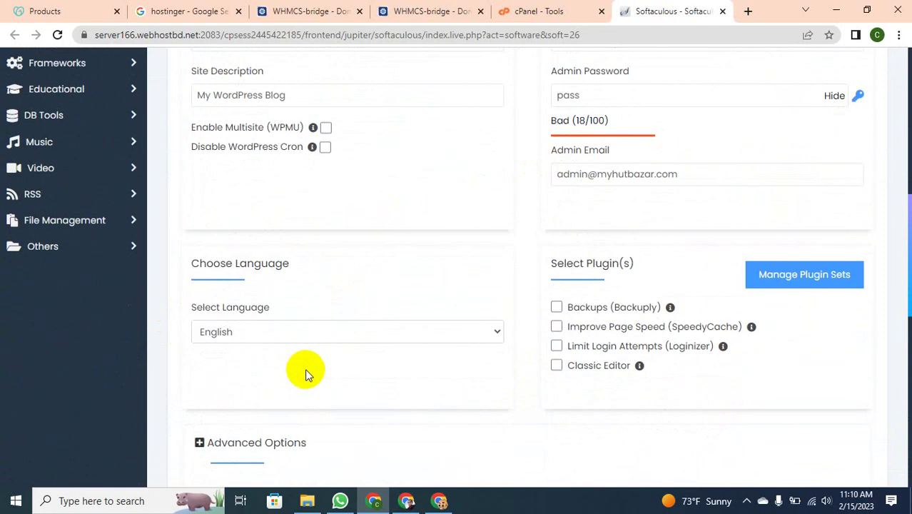
scroll(305, 368, down, 7)
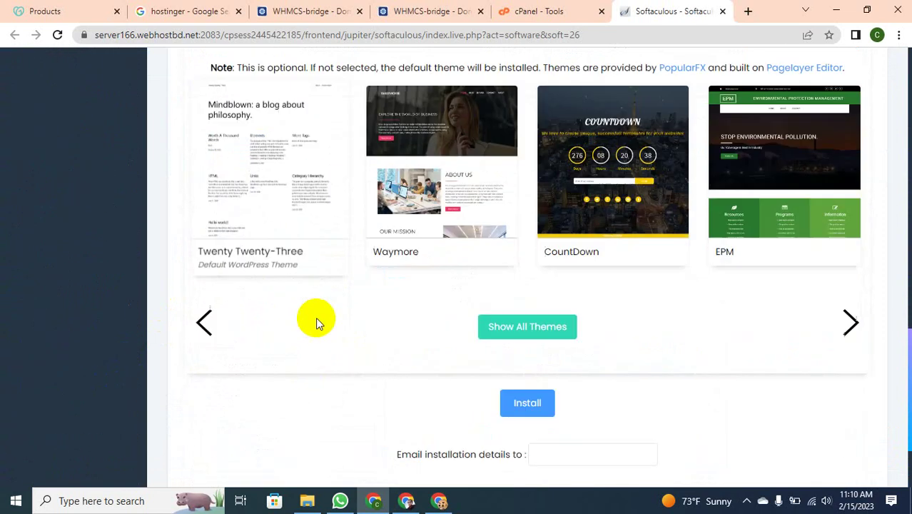
scroll(317, 323, down, 2)
scroll(741, 248, up, 2)
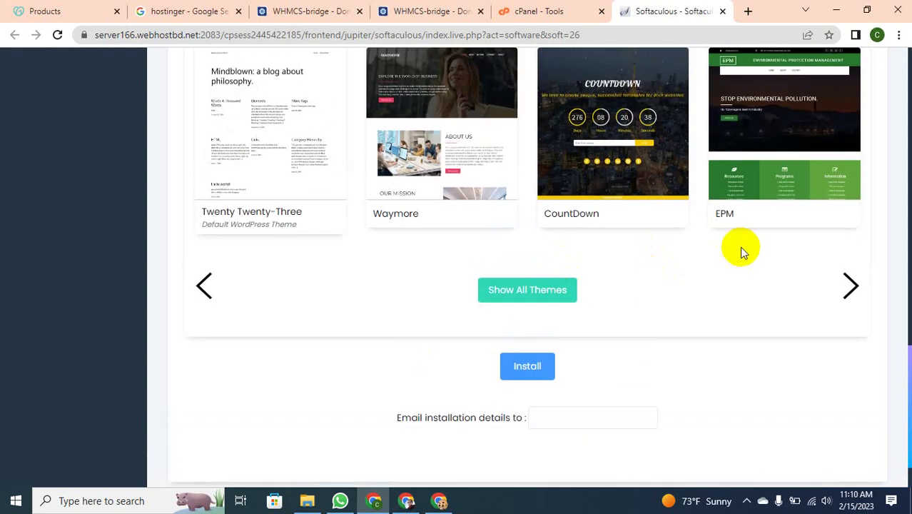
click(852, 347)
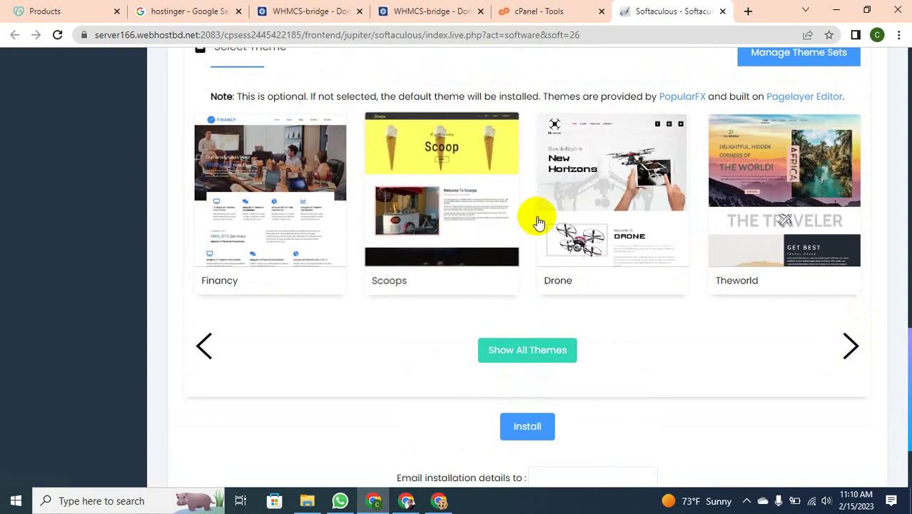
scroll(360, 306, up, 7)
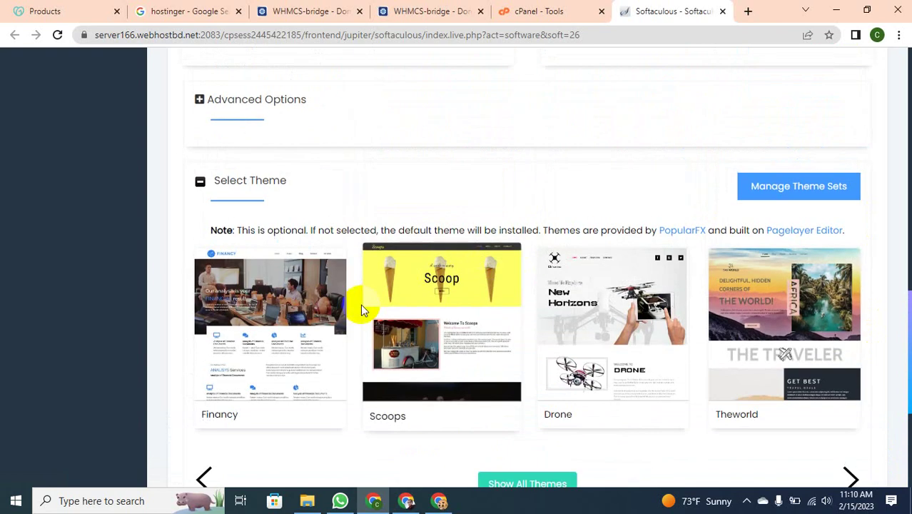
scroll(360, 304, up, 4)
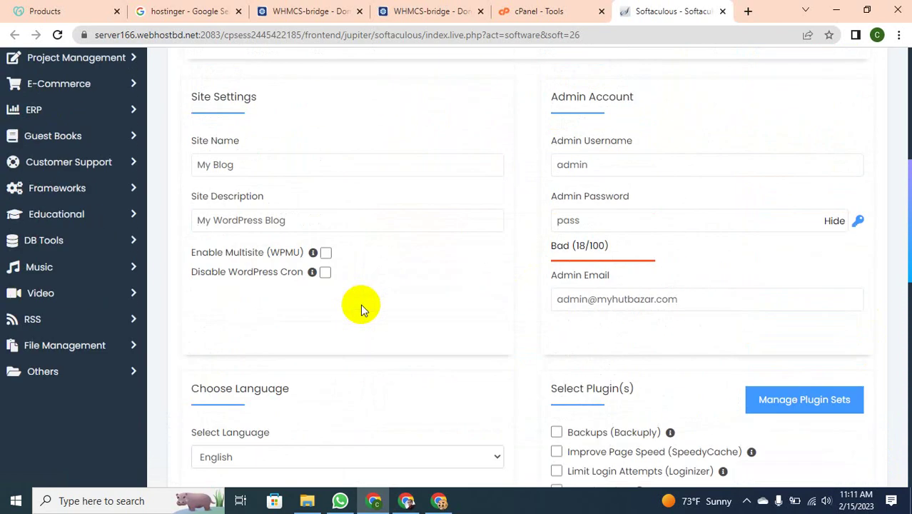
click(256, 300)
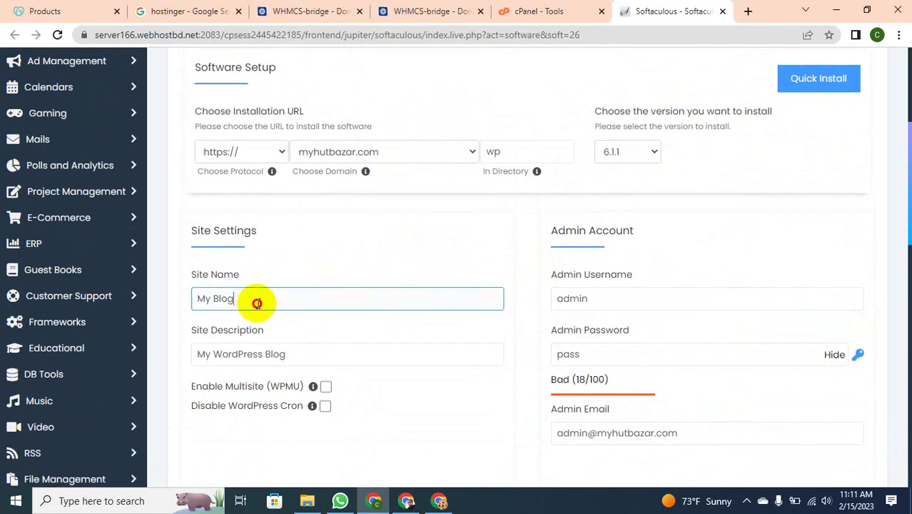
drag(257, 302, 170, 317)
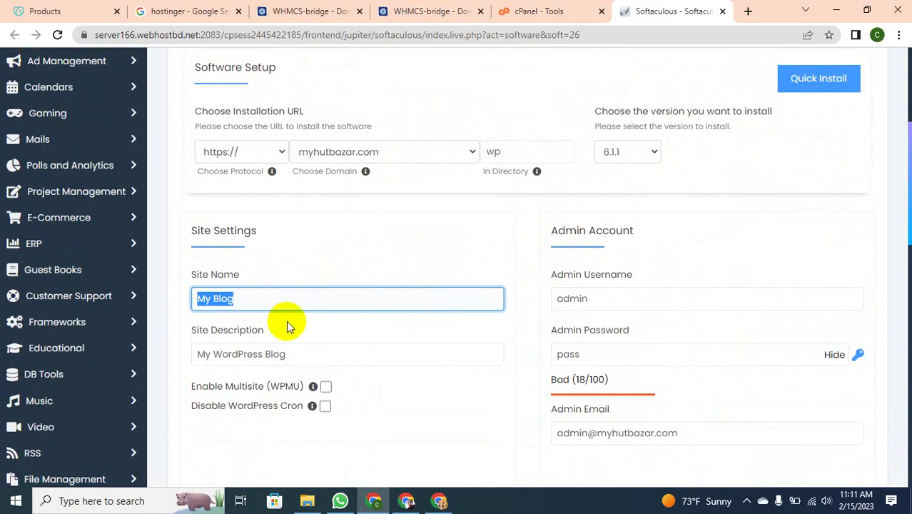
click(353, 152)
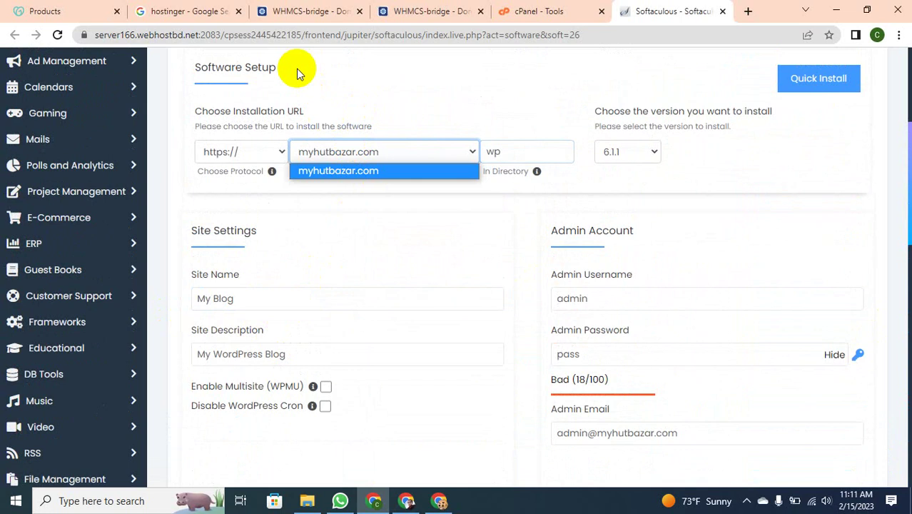
click(746, 500)
click(783, 421)
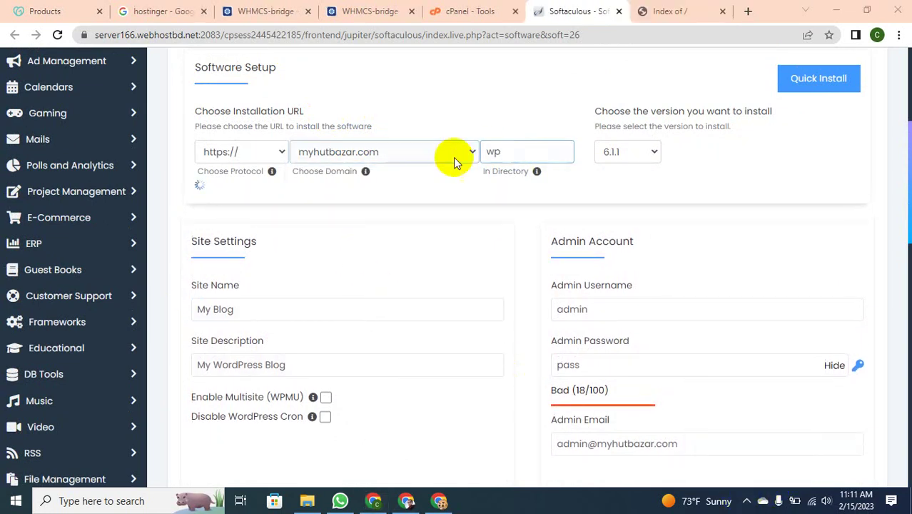
click(502, 152)
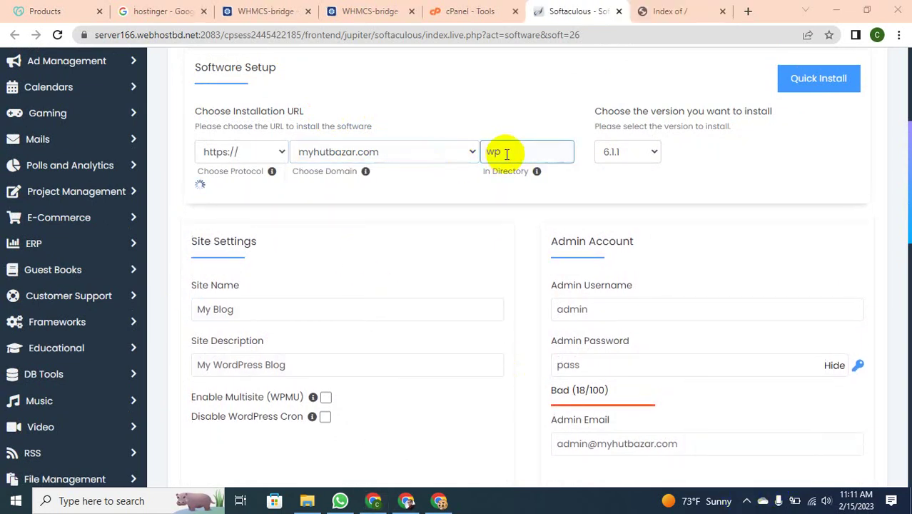
click(252, 158)
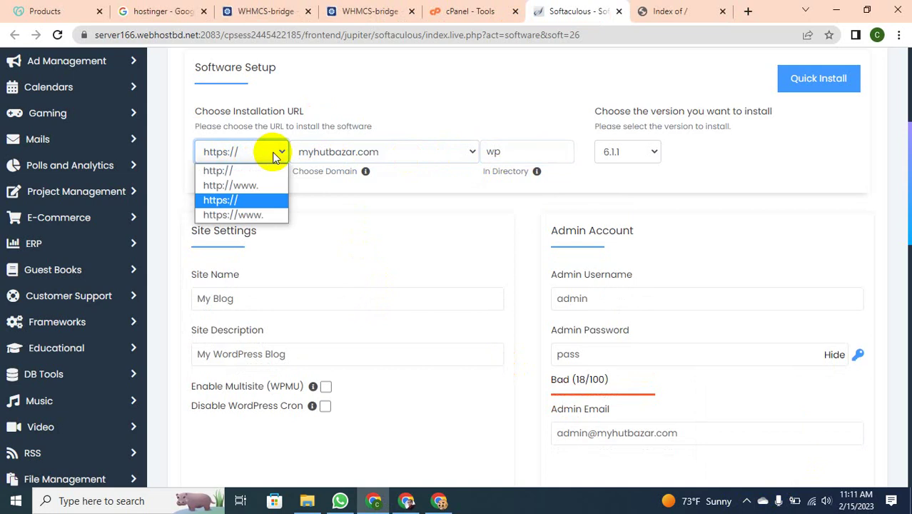
click(261, 187)
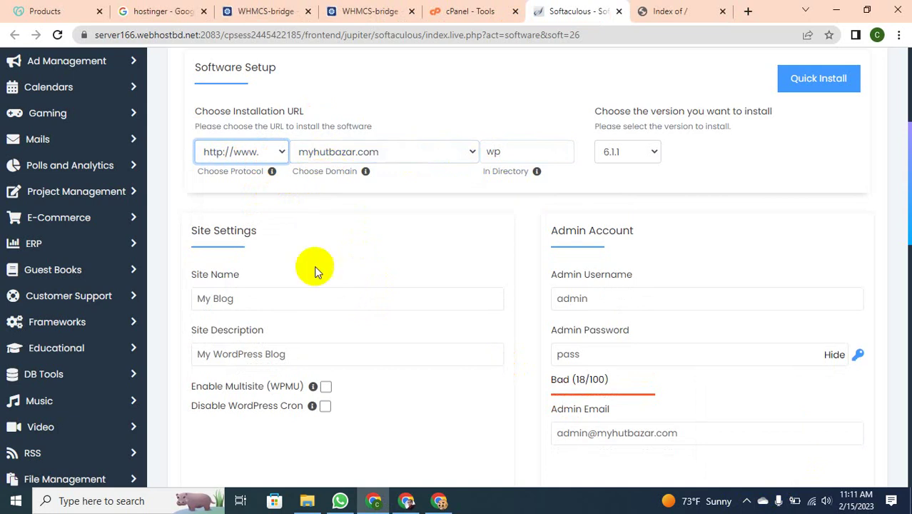
Replace the site name in the site settings with MyhutBazar
scroll(325, 279, down, 2)
drag(264, 174, 189, 174)
text(myhutbazar)
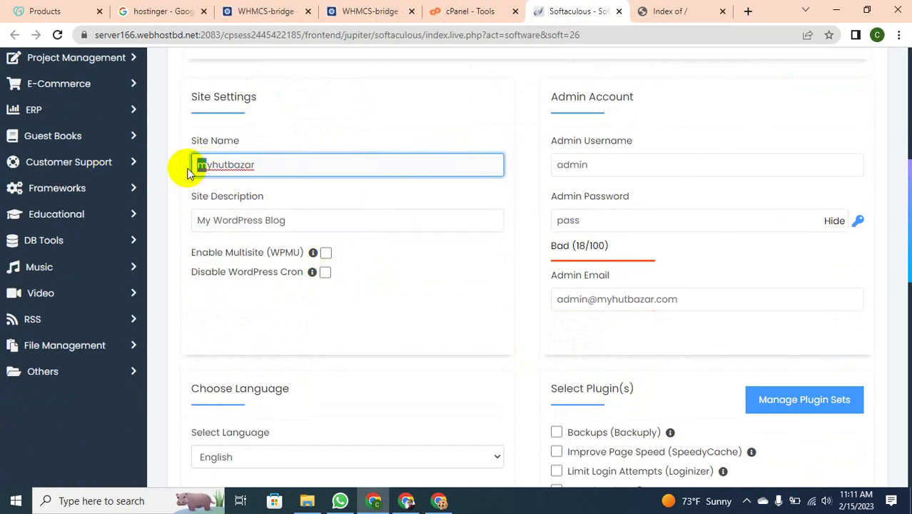
text(M)
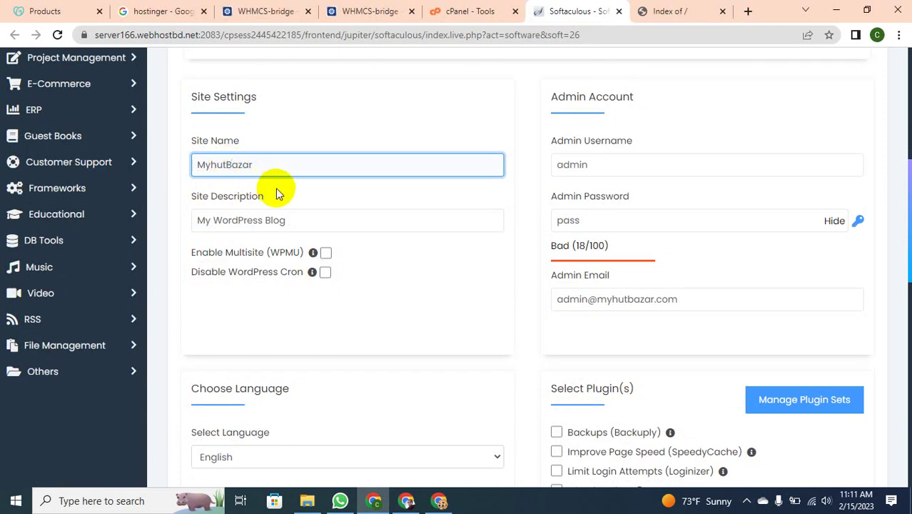
Select the entire default text of the site description in the site settings
click(280, 214)
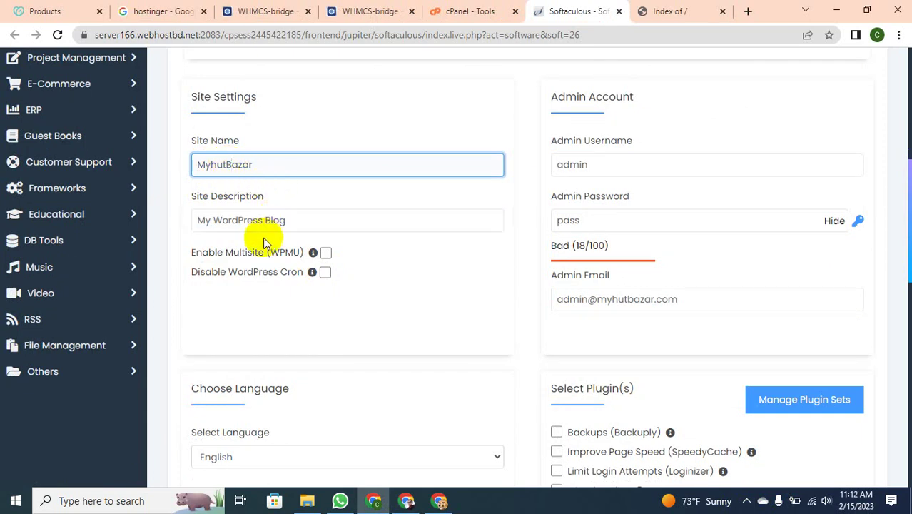
click(261, 220)
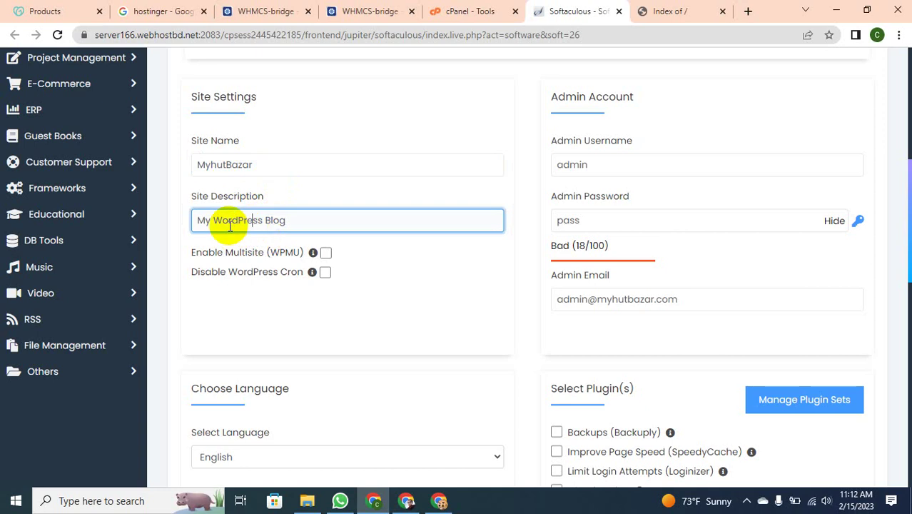
scroll(264, 214, down, 1)
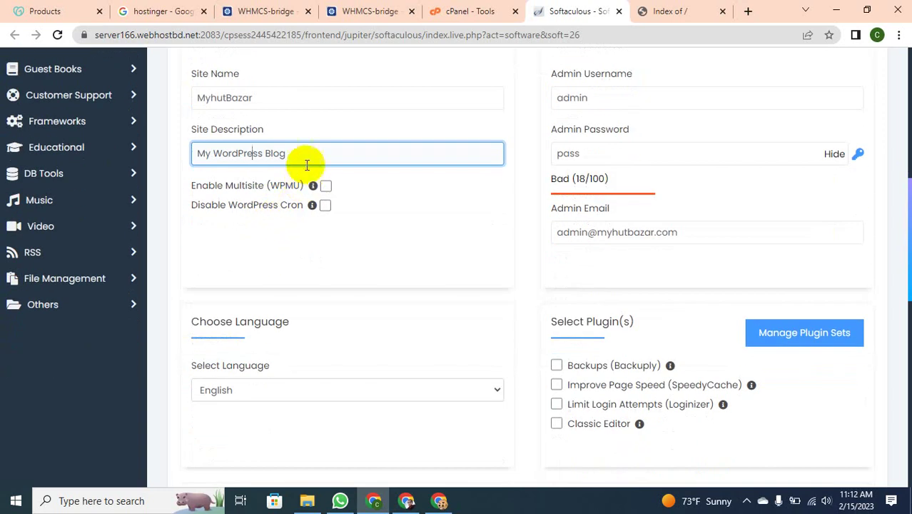
drag(306, 152, 139, 157)
scroll(236, 250, down, 2)
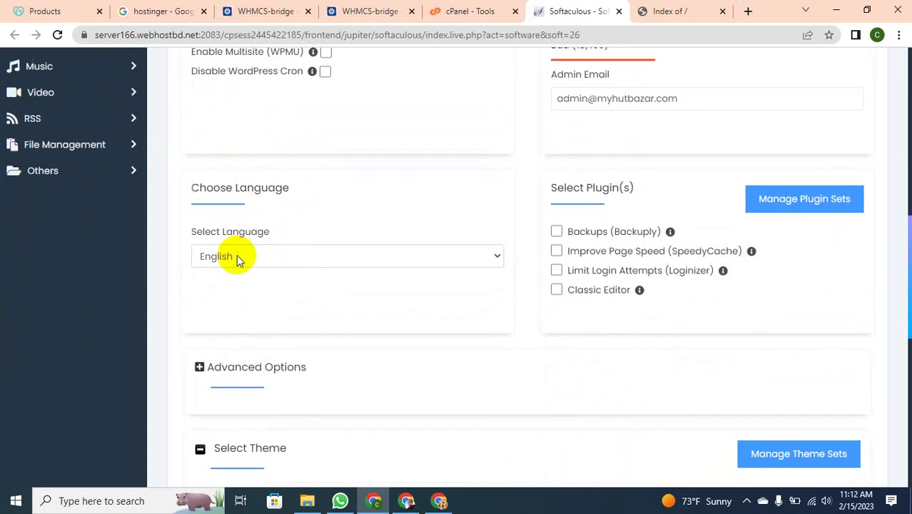
scroll(275, 236, up, 3)
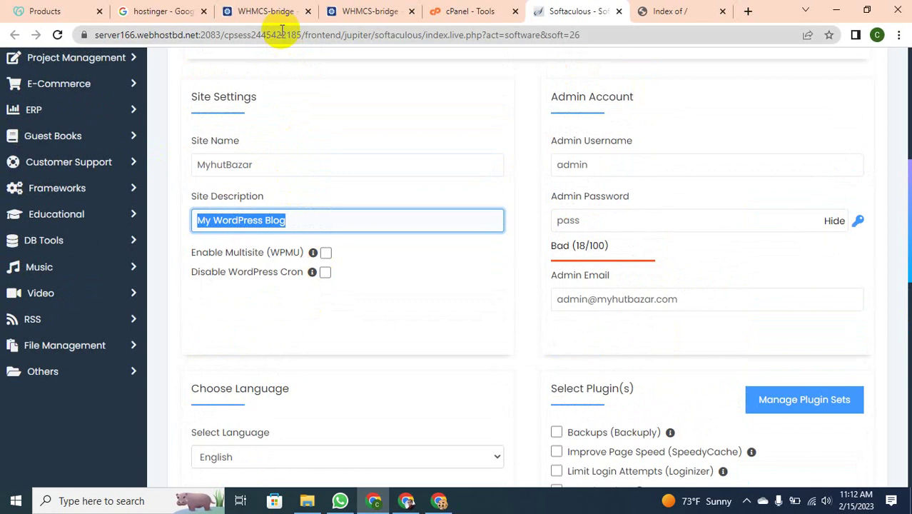
Search Google for "online shopping daraz" from the site's index tab and open the Daraz.com.bd result in a new tab
click(266, 12)
click(689, 7)
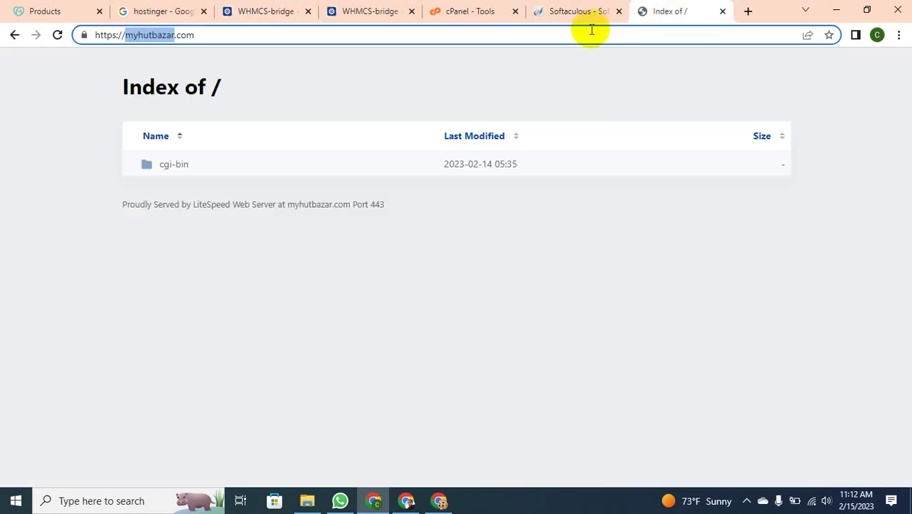
drag(591, 30, 2, 63)
text(online)
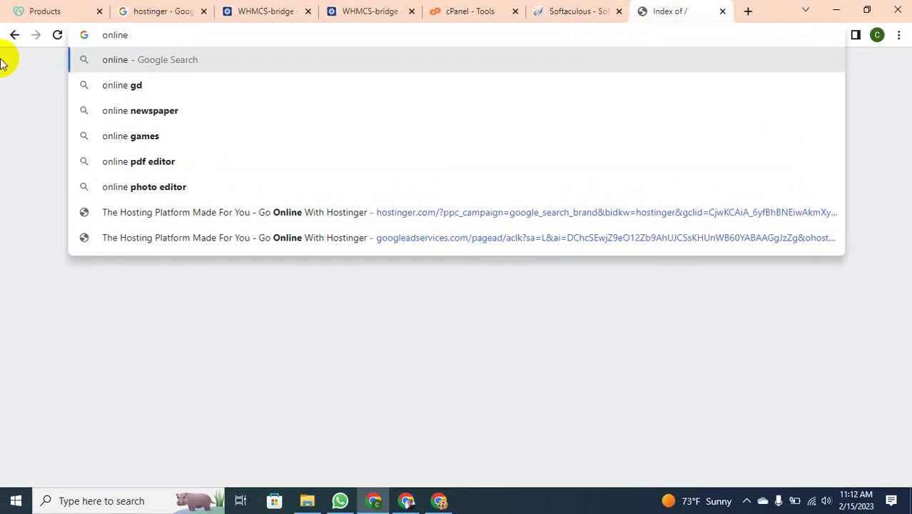
text( shopping)
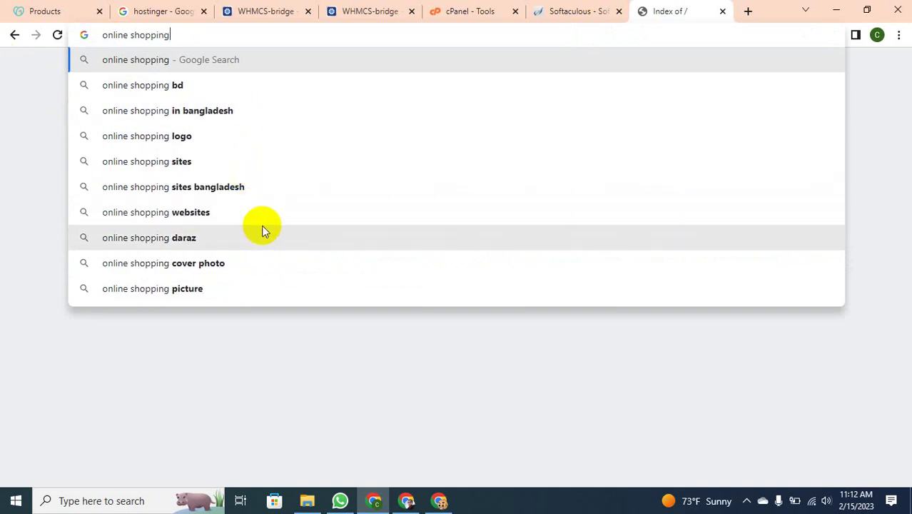
click(205, 246)
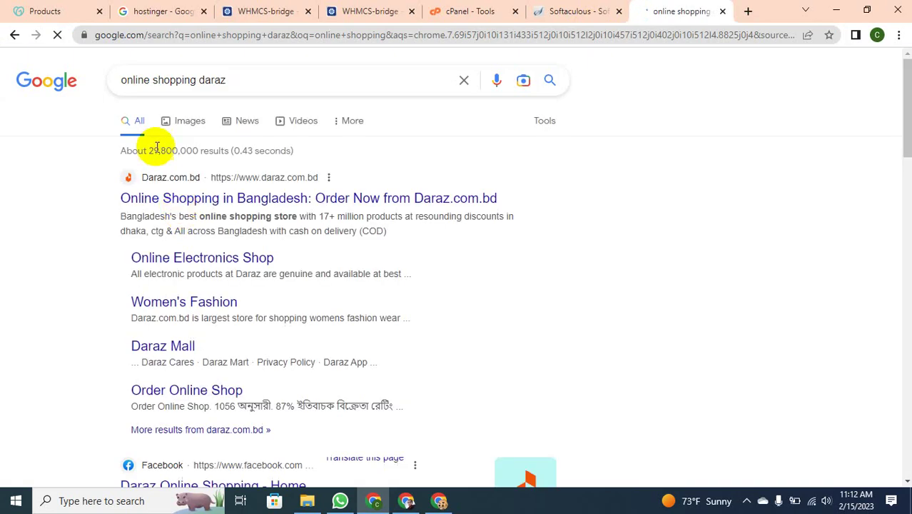
middle_click(188, 200)
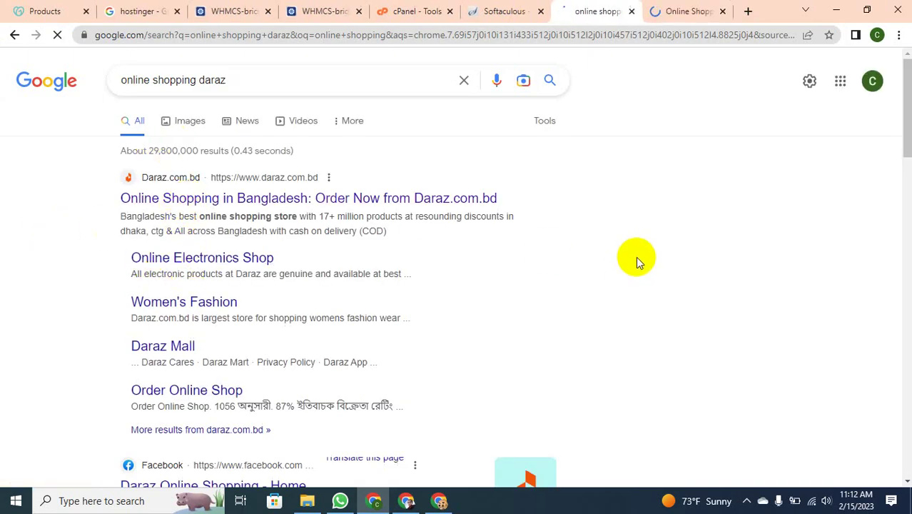
click(703, 13)
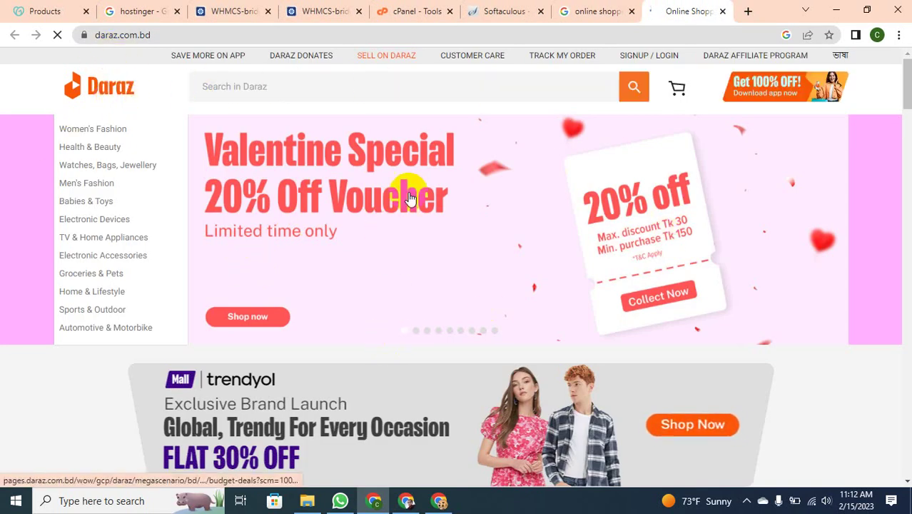
Copy "online shopping" from the Google search query and paste it over the site description in the install form
click(617, 7)
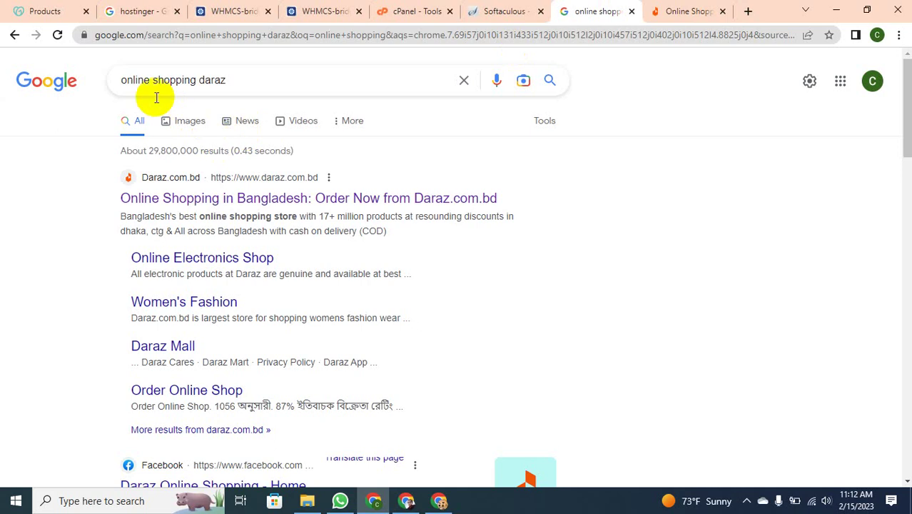
drag(122, 77, 199, 77)
key(ctrl+c)
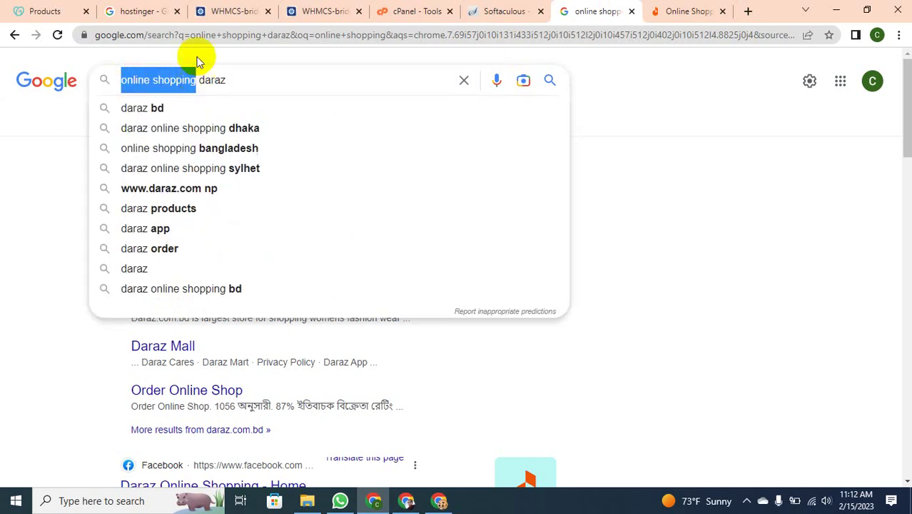
click(231, 10)
click(298, 11)
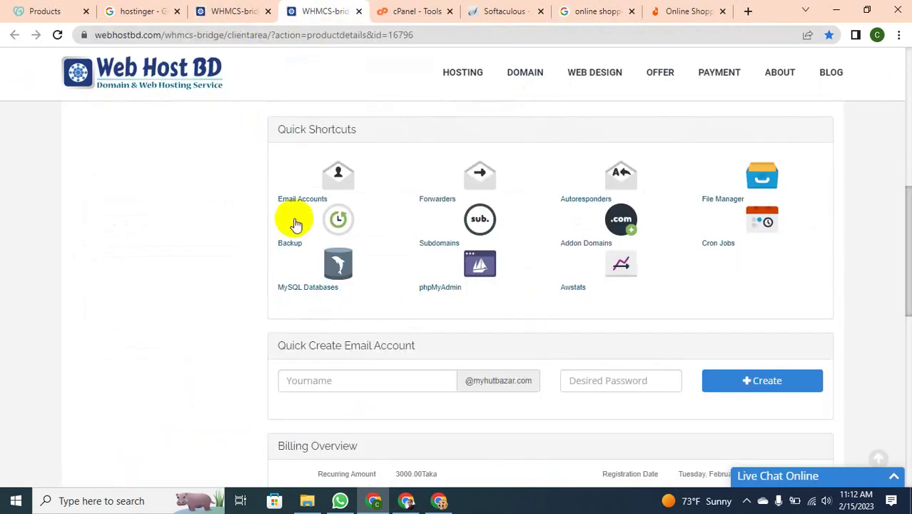
click(436, 10)
click(540, 8)
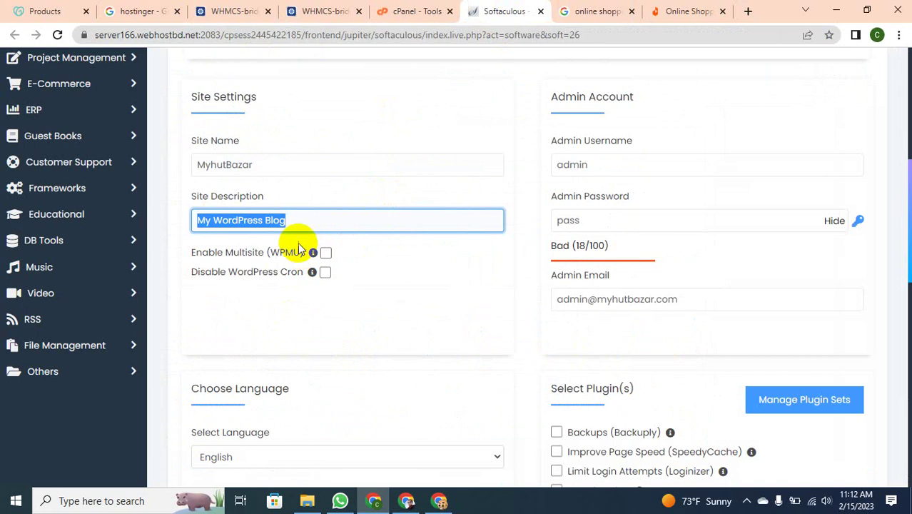
key(ctrl+v)
click(367, 303)
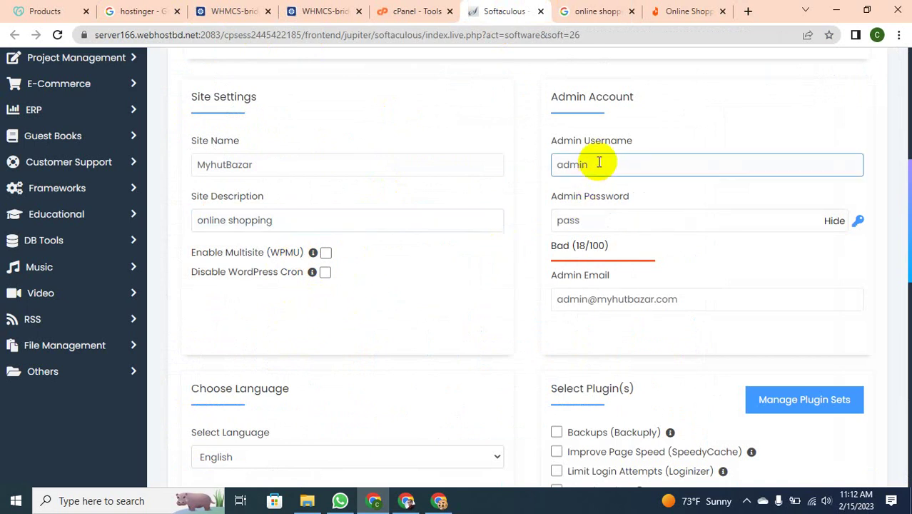
Check the admin account fields and review the language, plugin, advanced and theme sections of the install form
click(568, 220)
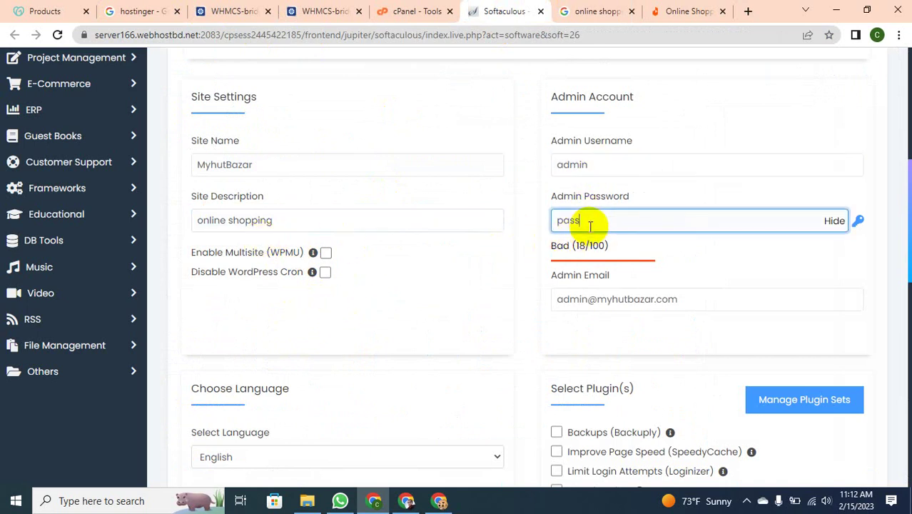
click(476, 279)
scroll(476, 279, down, 3)
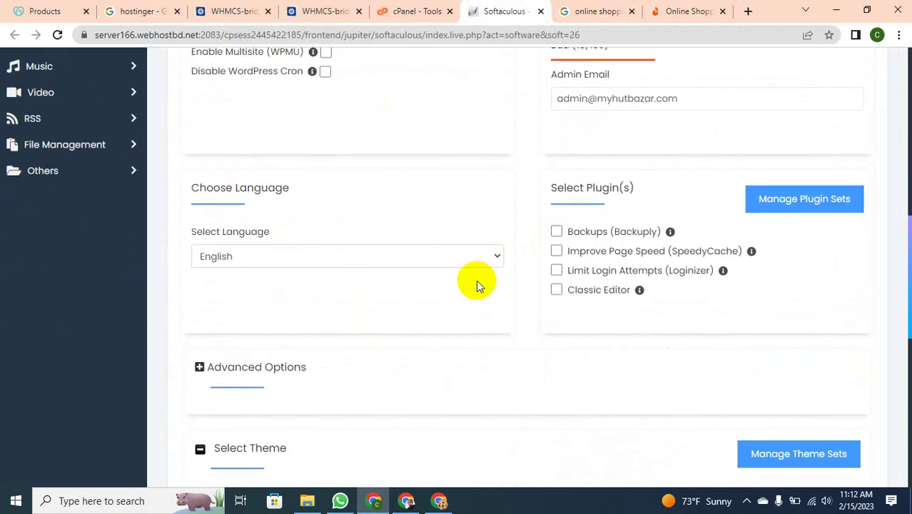
scroll(476, 280, down, 3)
scroll(300, 289, down, 1)
scroll(289, 288, down, 1)
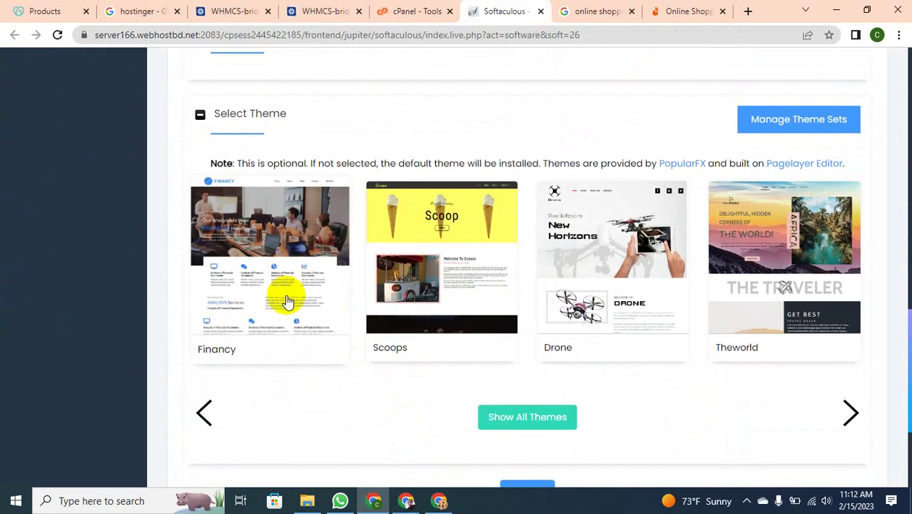
scroll(353, 243, up, 1)
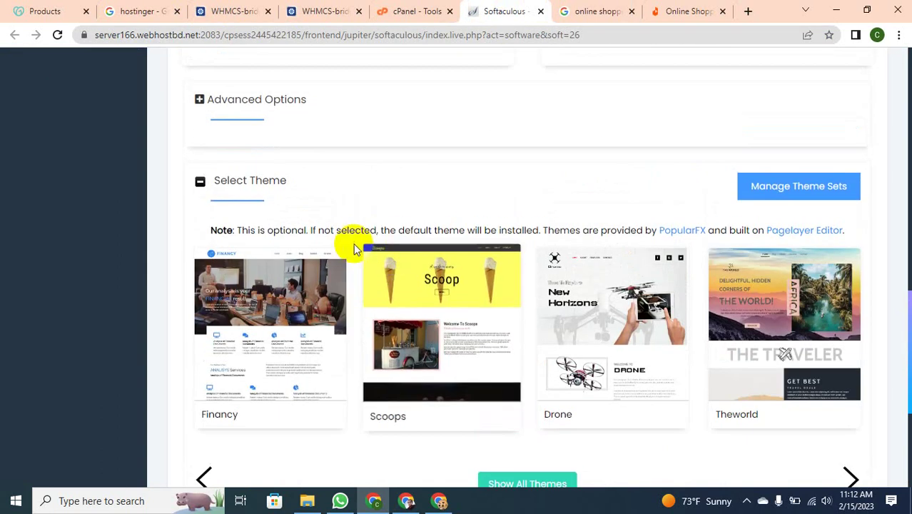
scroll(469, 347, down, 2)
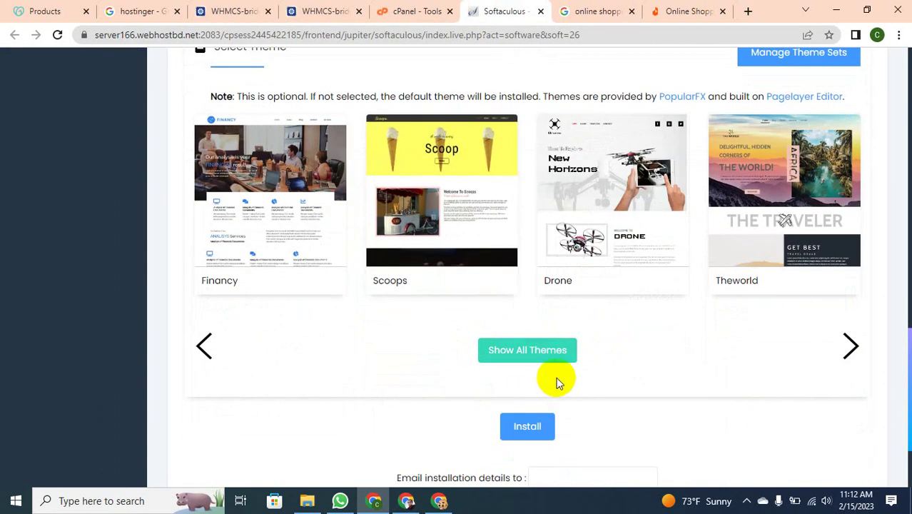
scroll(557, 381, down, 1)
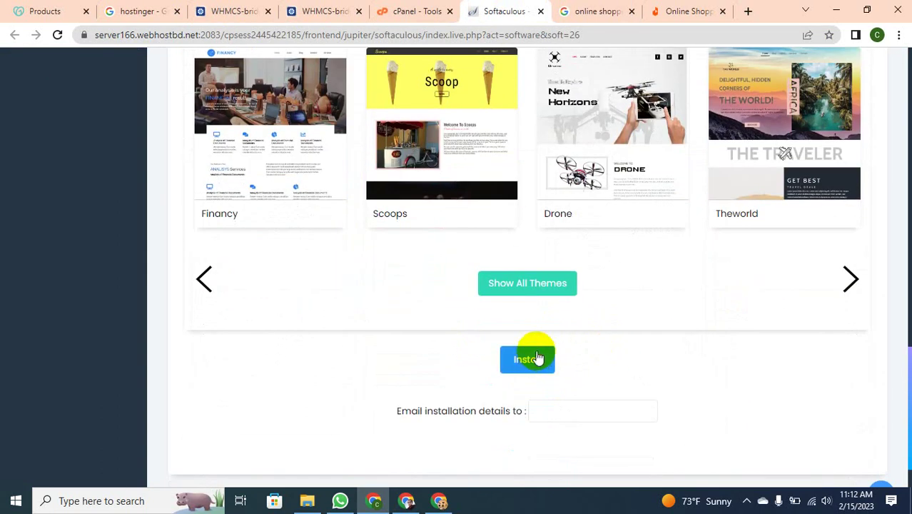
Show all available themes and browse through the full theme gallery
click(538, 358)
click(539, 285)
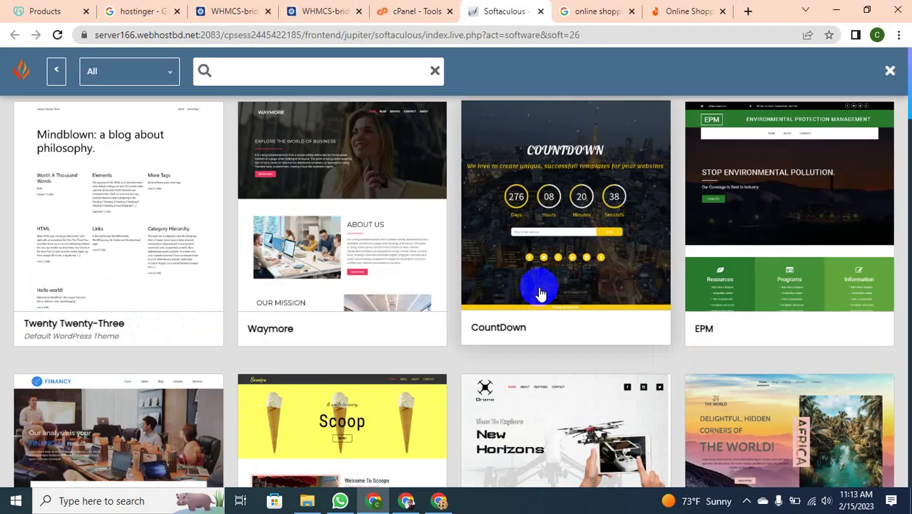
scroll(393, 322, down, 5)
scroll(400, 324, down, 10)
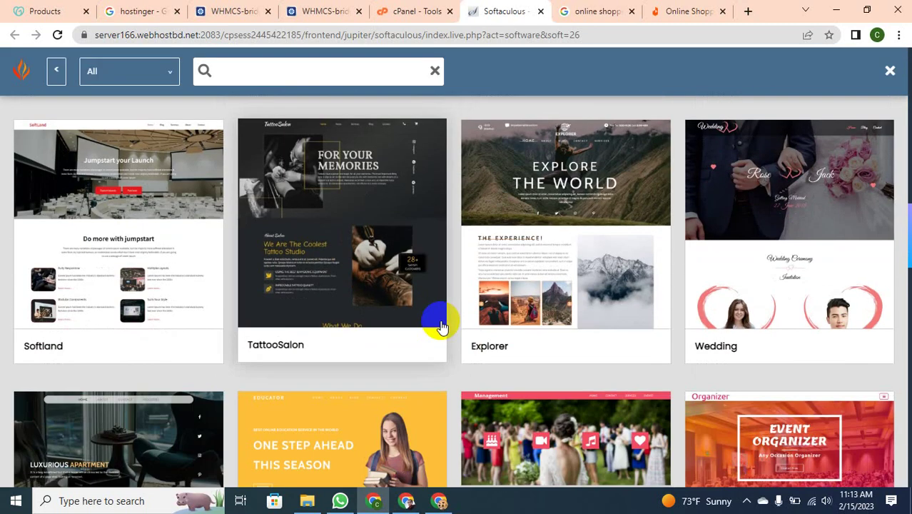
scroll(440, 324, up, 10)
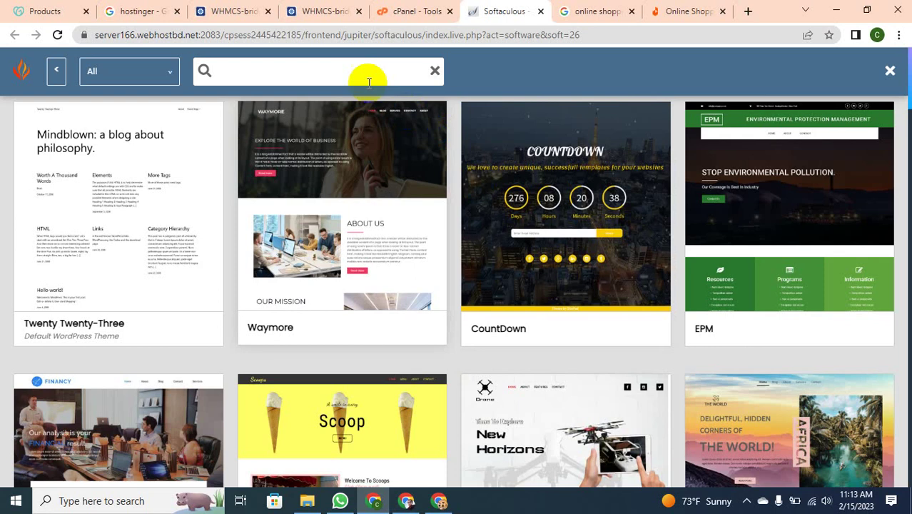
Search the theme gallery for "online shop", then leave it and run the WordPress installation
click(349, 68)
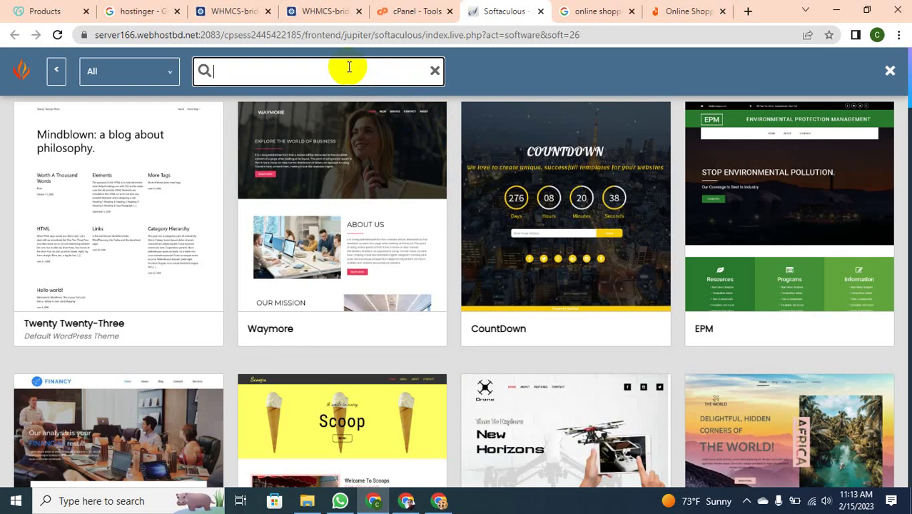
text(online shop)
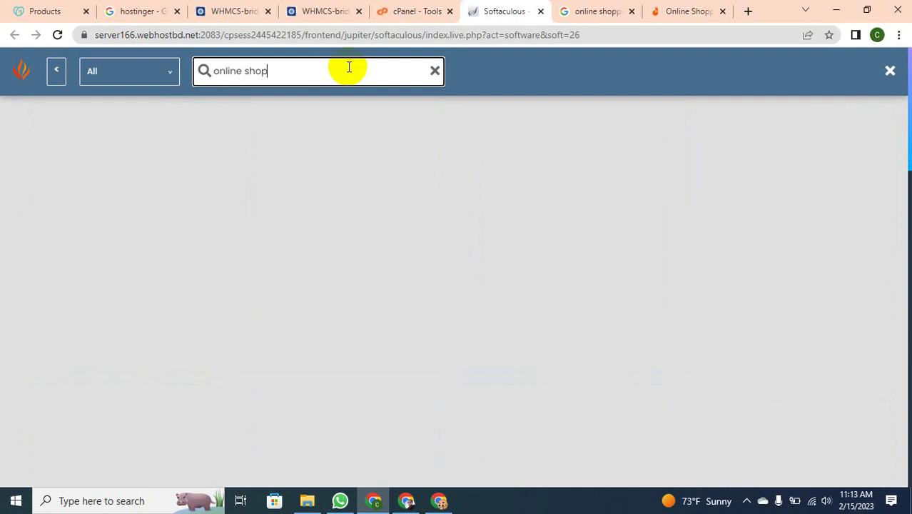
click(349, 67)
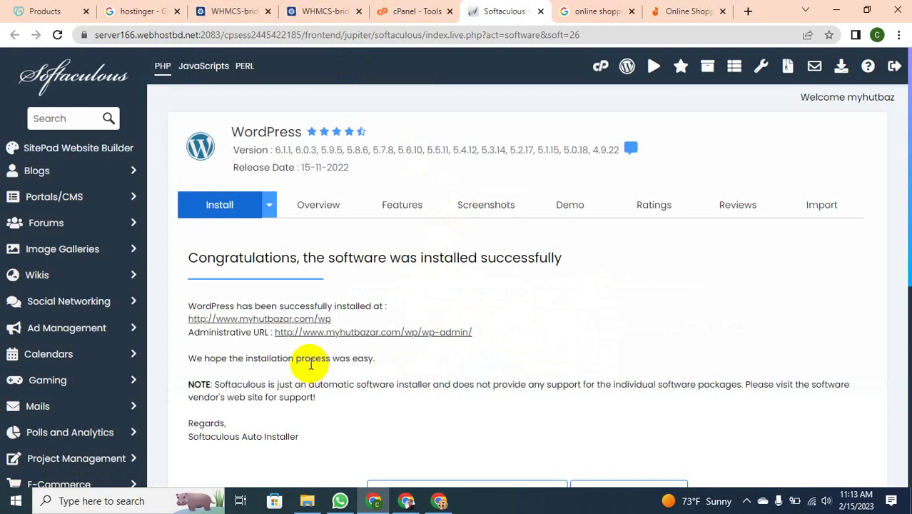
Review the installation result page with the site and administrative URLs
scroll(262, 363, down, 2)
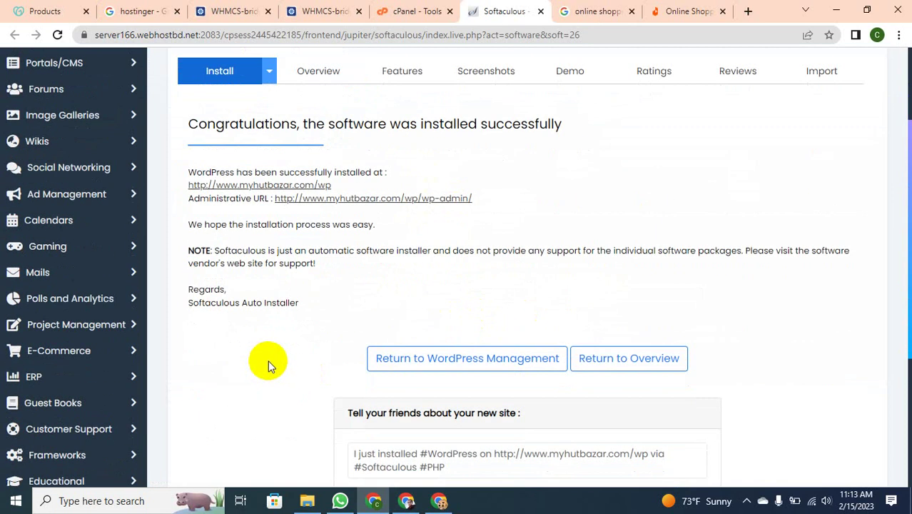
scroll(267, 360, down, 3)
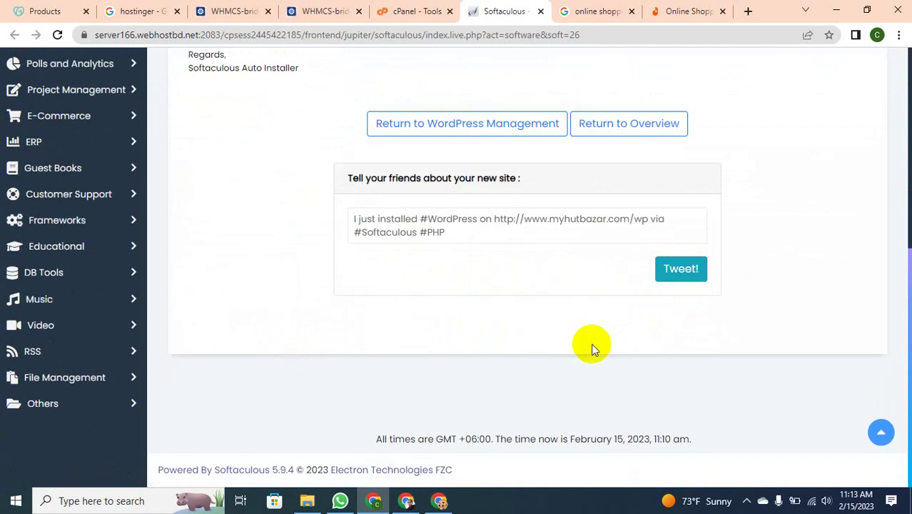
scroll(499, 321, up, 5)
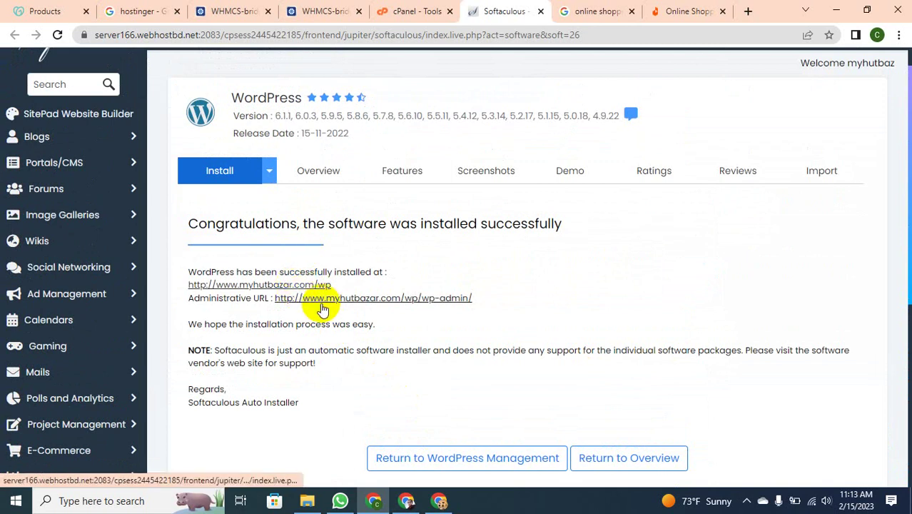
middle_click(278, 285)
scroll(306, 268, down, 4)
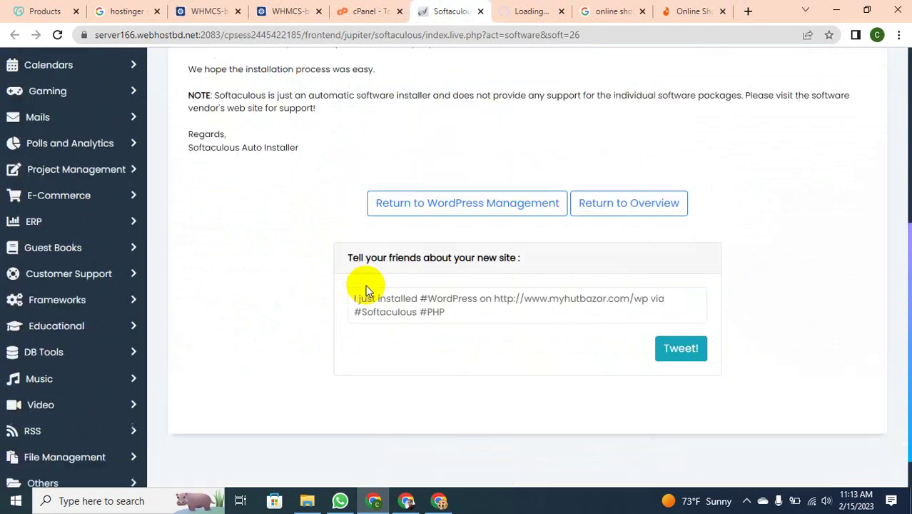
scroll(366, 284, up, 4)
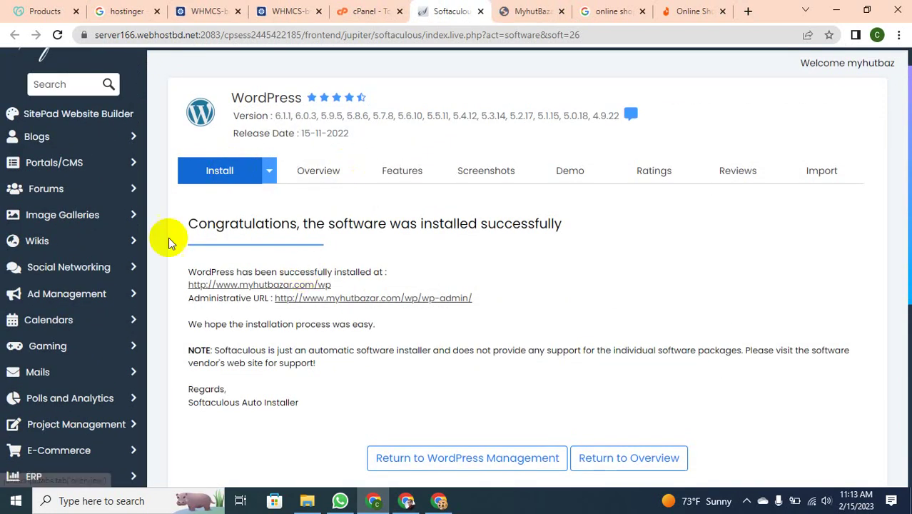
click(508, 12)
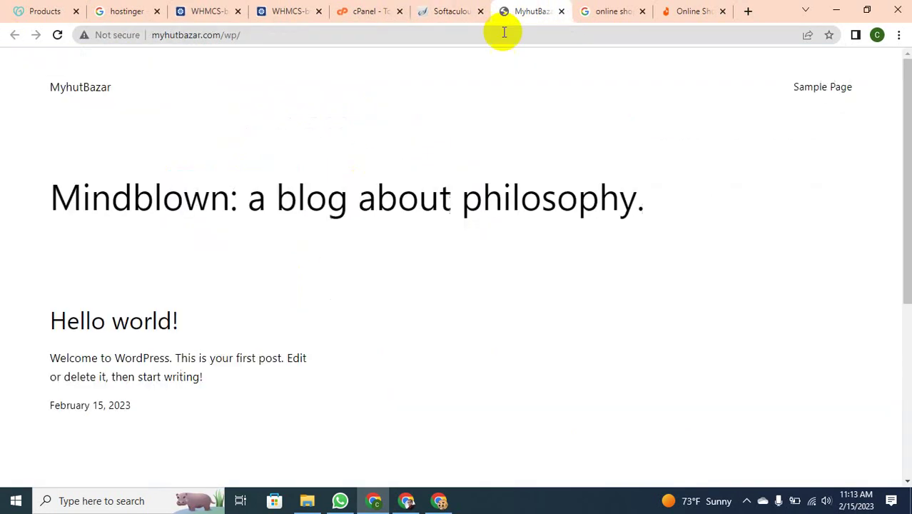
scroll(269, 237, down, 4)
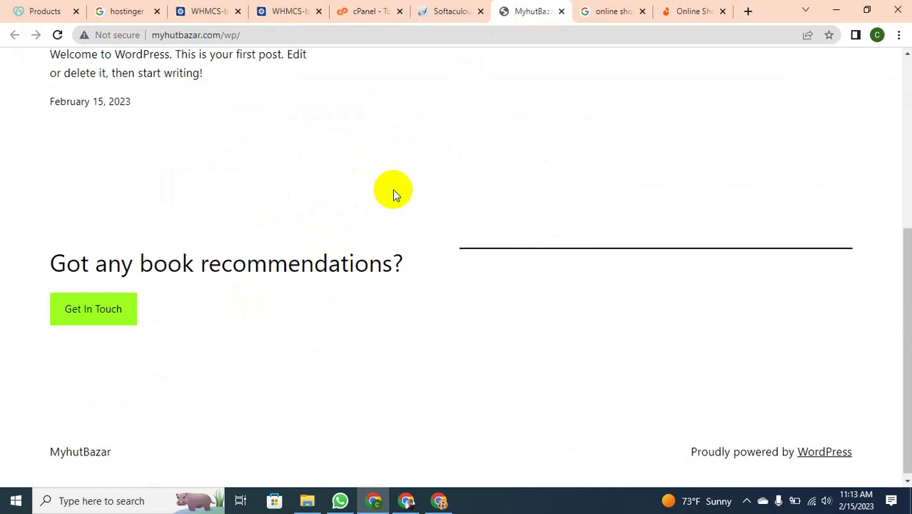
Return to Softaculous, open a new WordPress installation form for the wp directory of myhutbazar.com and look through its settings and themes
scroll(392, 190, up, 3)
click(429, 10)
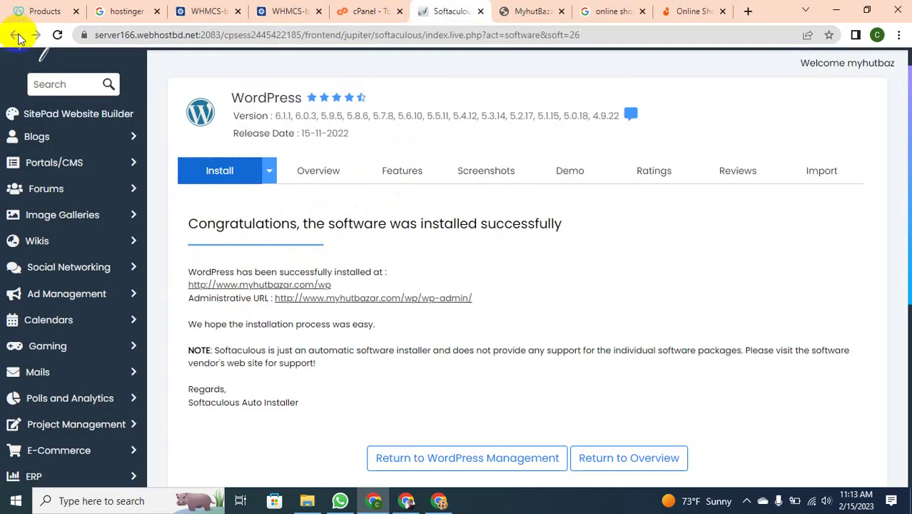
click(748, 502)
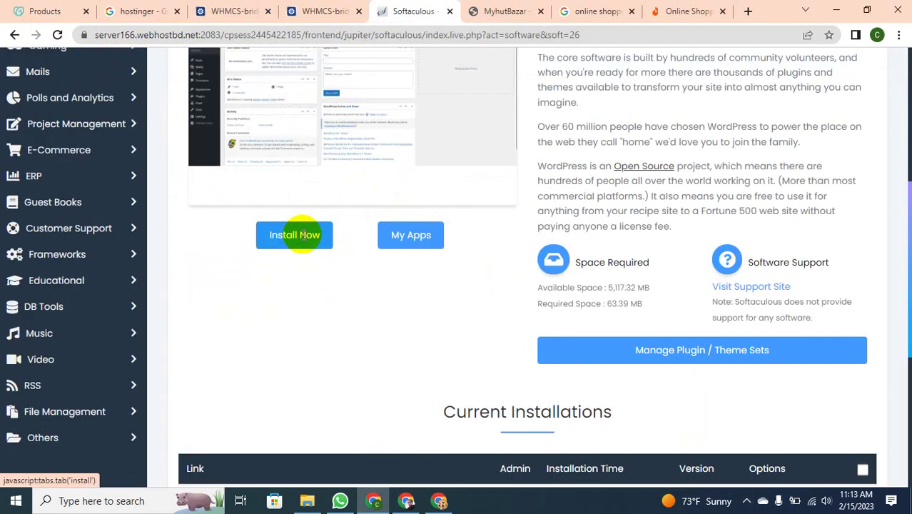
click(300, 234)
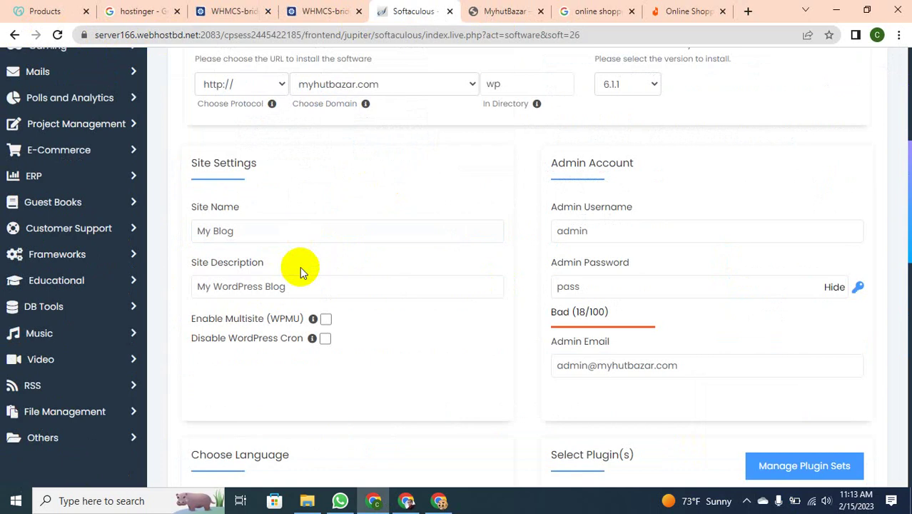
scroll(465, 282, down, 1)
click(346, 222)
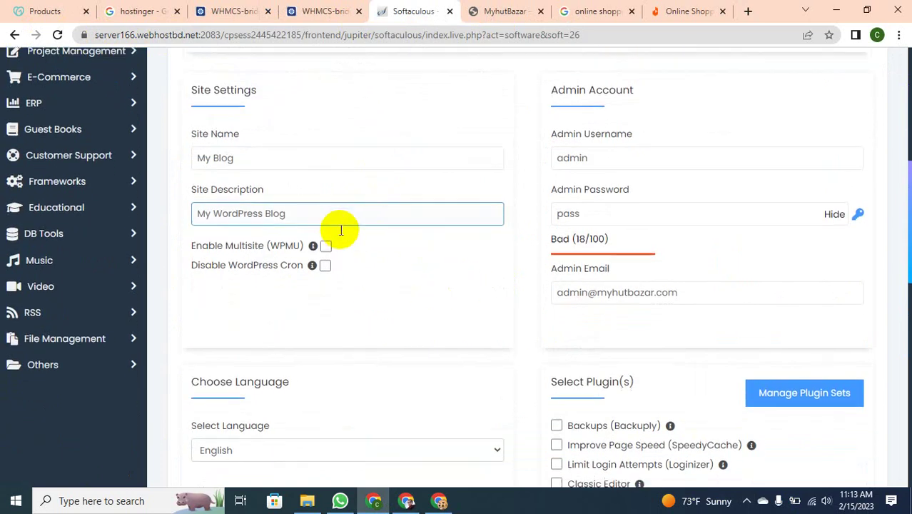
scroll(342, 248, down, 9)
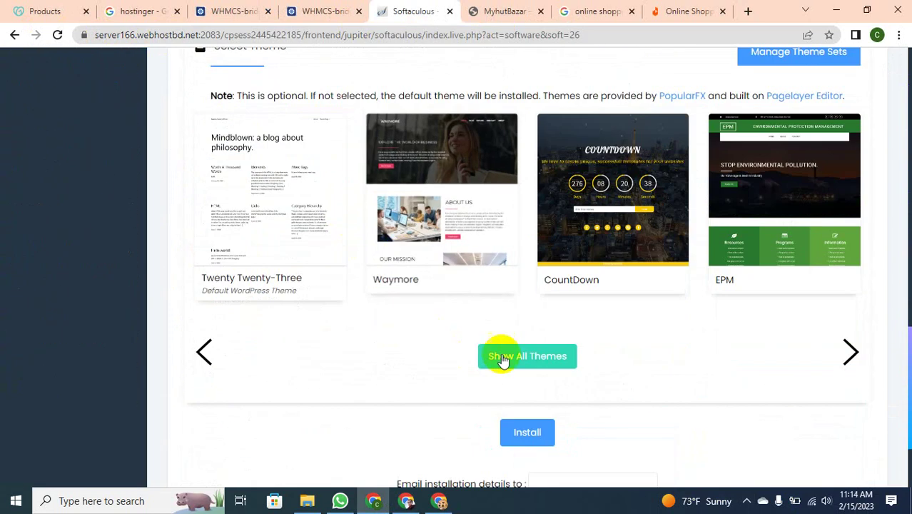
scroll(275, 247, up, 7)
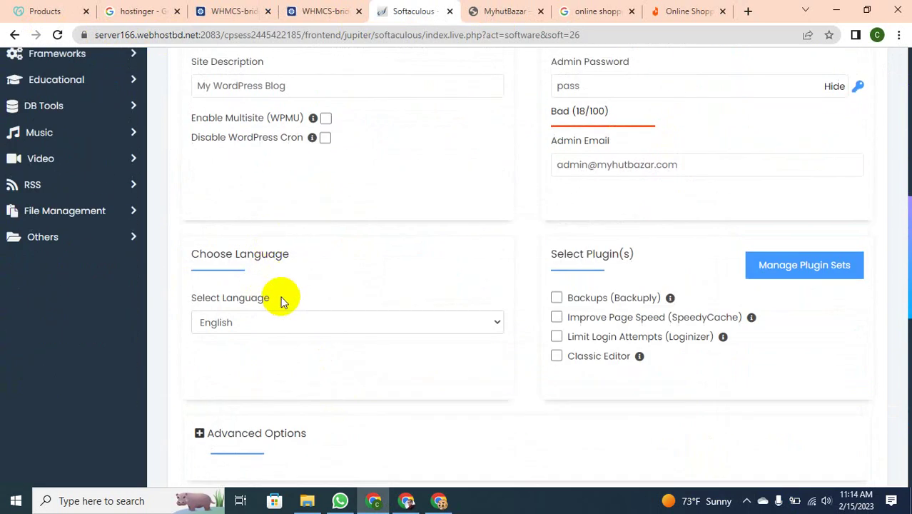
Enter "online shopping" as both the site name and the site description
scroll(285, 271, up, 2)
click(265, 164)
triple_click(222, 166)
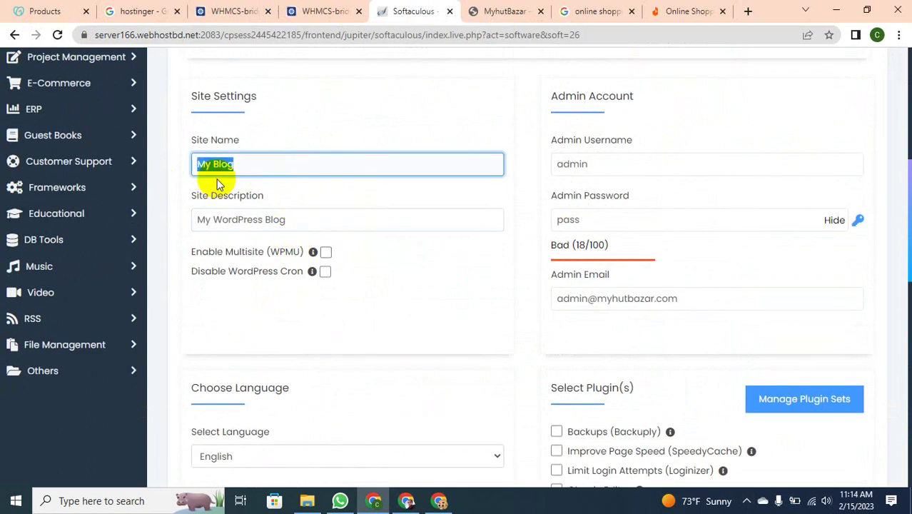
triple_click(316, 214)
text(online shopping)
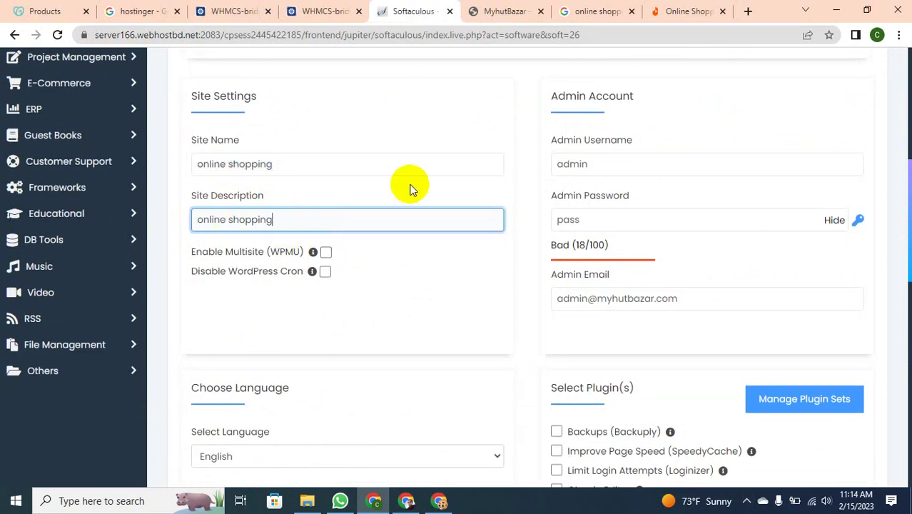
Copy "myhutbazar" from the installed site's address and use it as the site name in the installation form
click(528, 9)
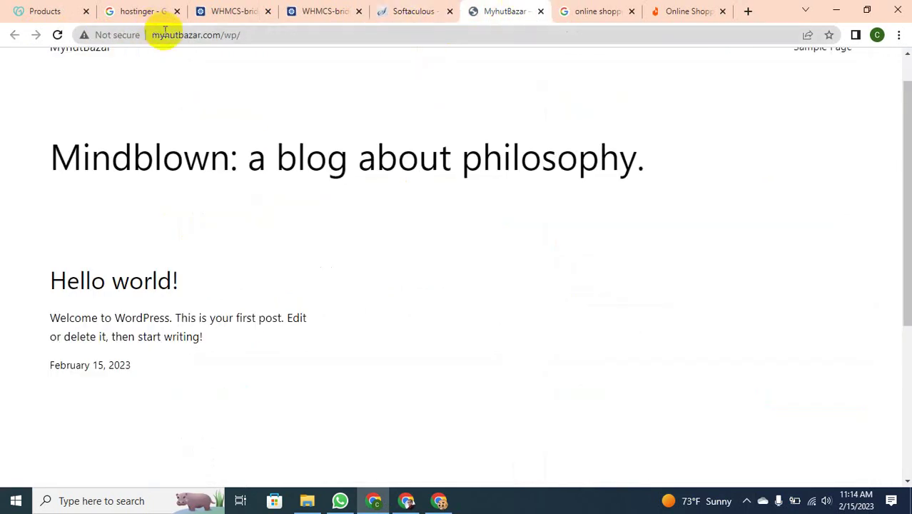
double_click(187, 34)
key(ctrl+c)
click(403, 12)
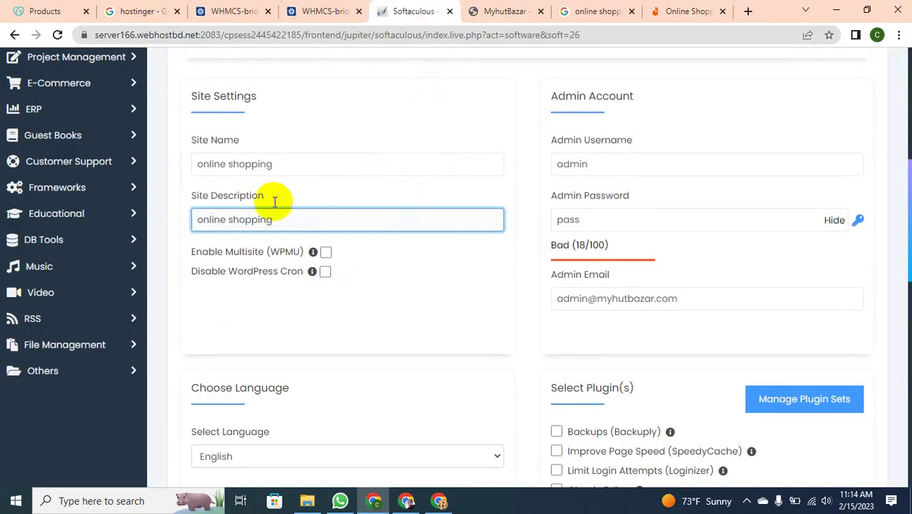
triple_click(275, 163)
key(ctrl+v)
scroll(349, 304, down, 4)
scroll(347, 304, up, 2)
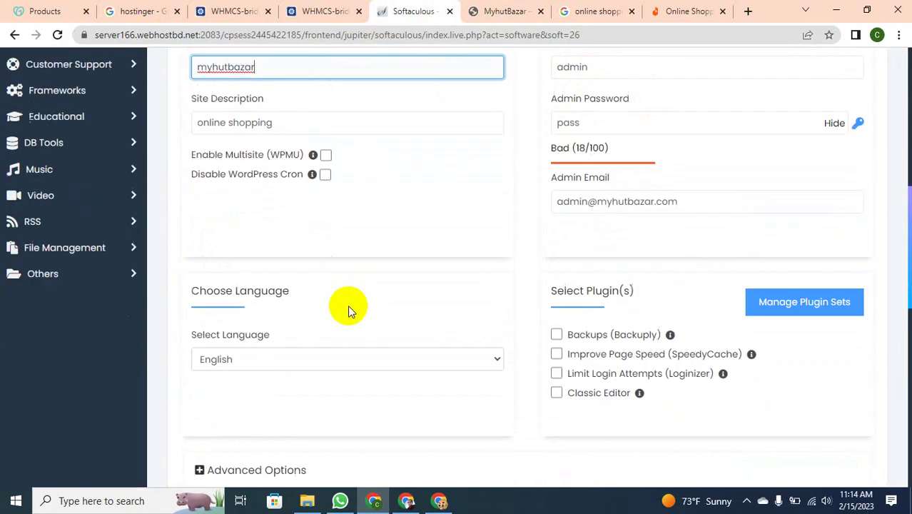
Capitalise the site name as MyHutBazar, then set it back to lowercase myhutbazar
scroll(347, 305, up, 3)
drag(207, 230, 185, 241)
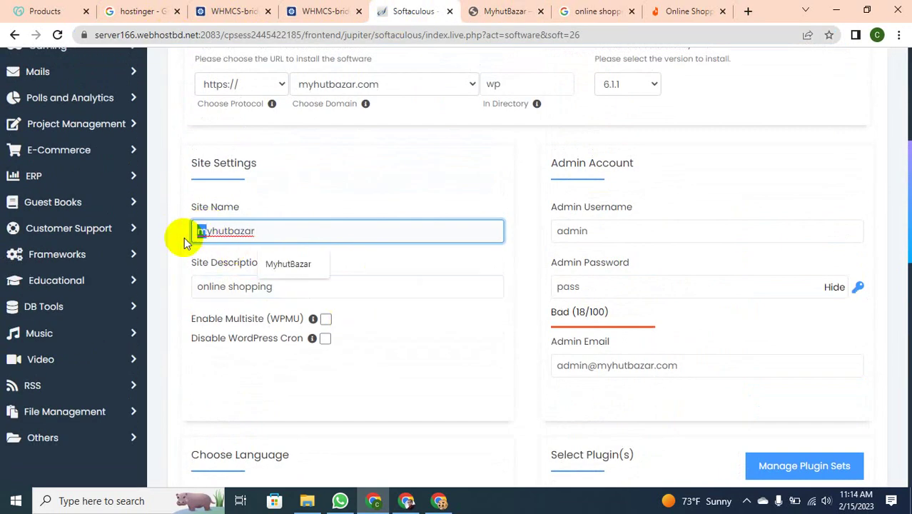
text(M)
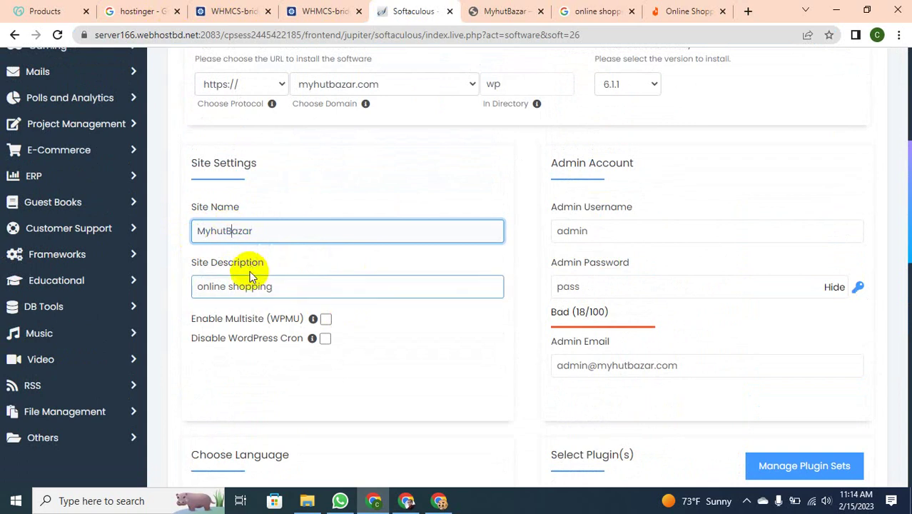
click(217, 230)
drag(261, 232, 161, 237)
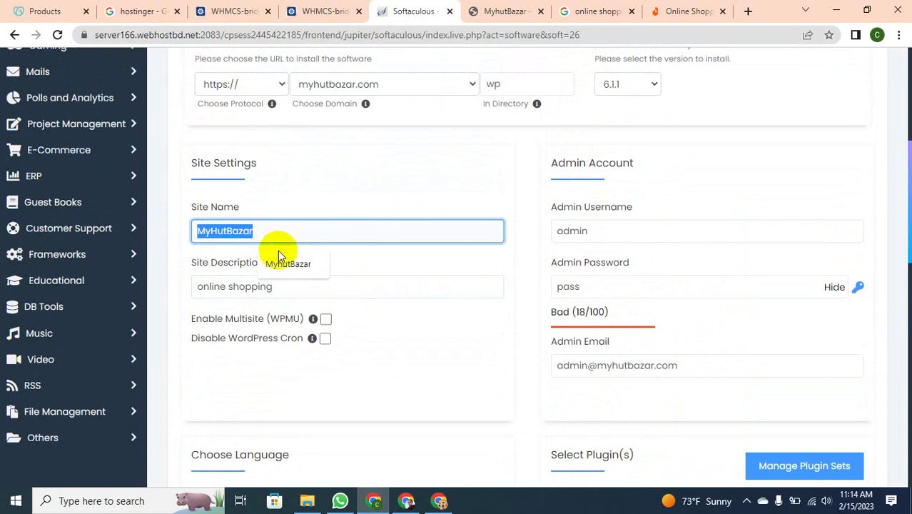
text(myhutbazar)
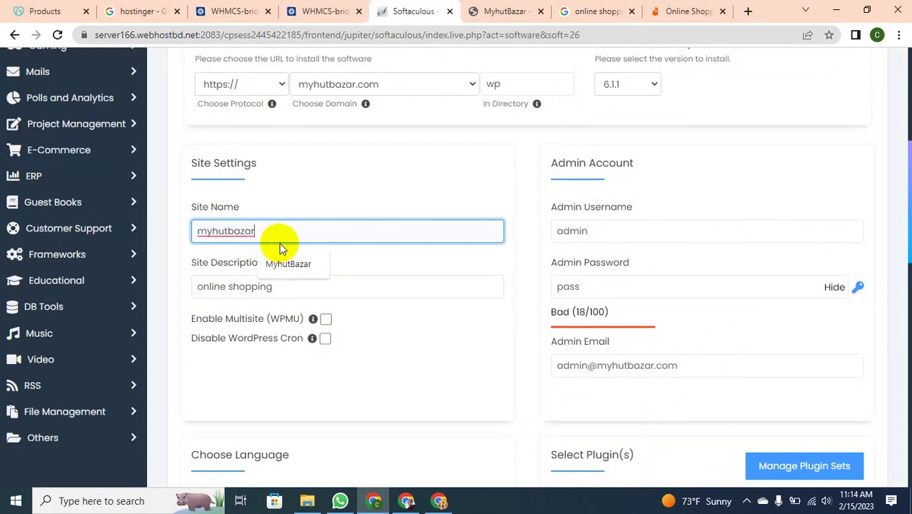
Try to run the WordPress installation into the wp directory of myhutbazar.com, then review the form's settings and theme section
scroll(365, 280, down, 4)
scroll(617, 354, down, 5)
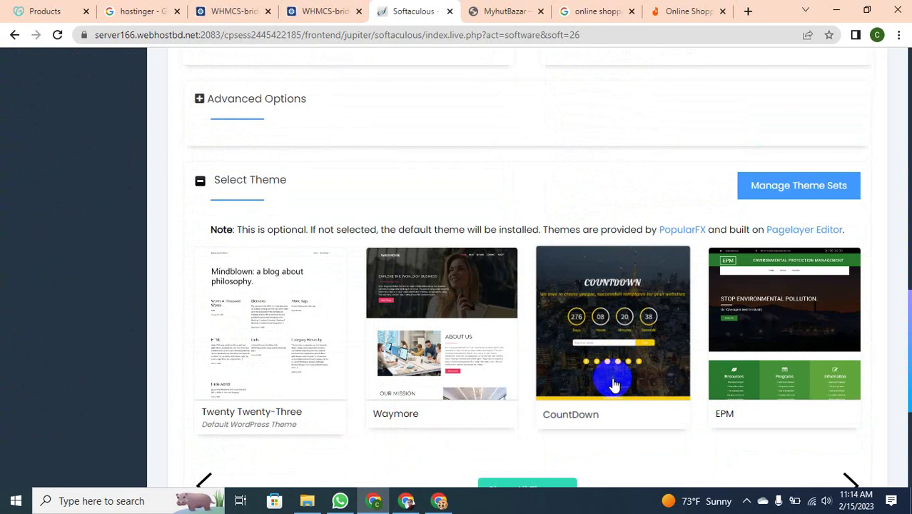
click(525, 433)
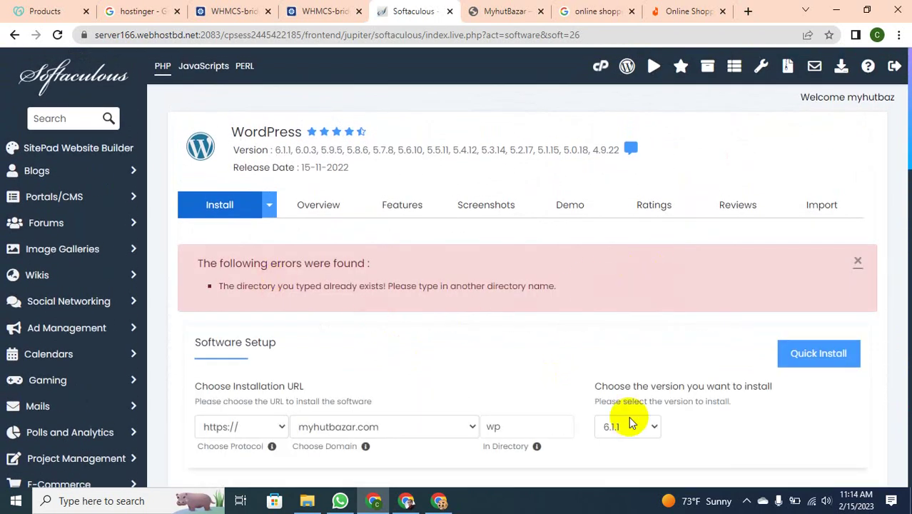
scroll(321, 357, down, 2)
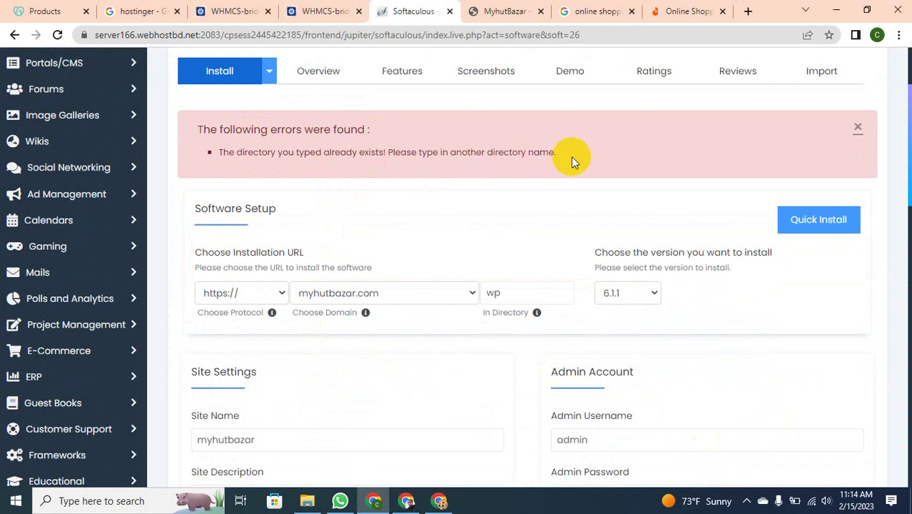
scroll(439, 322, down, 2)
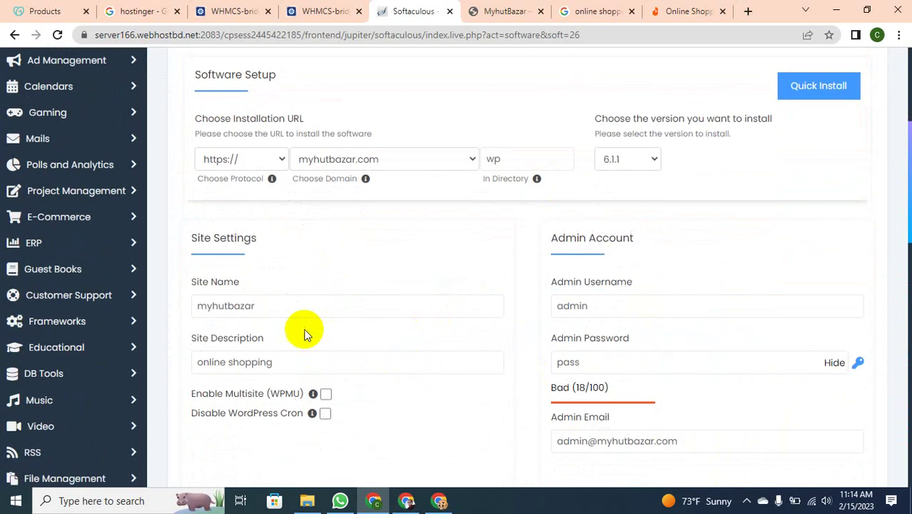
scroll(305, 250, down, 1)
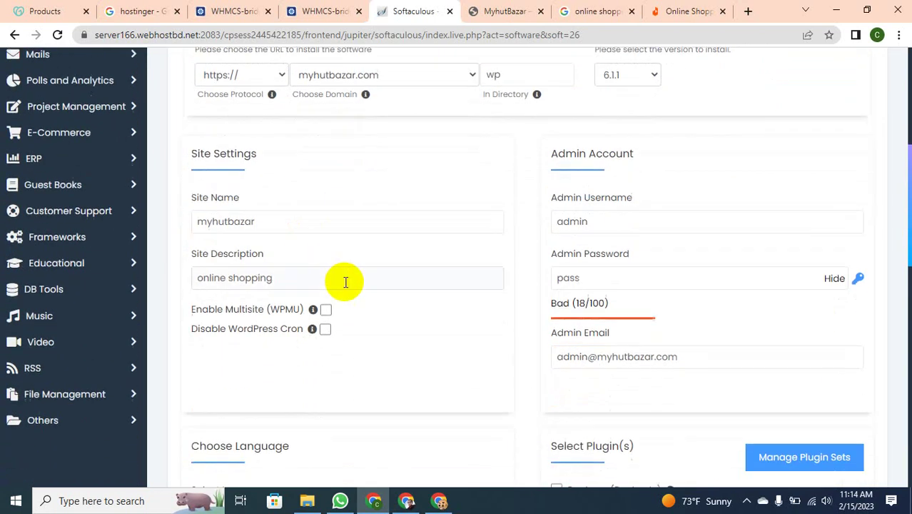
scroll(346, 282, down, 5)
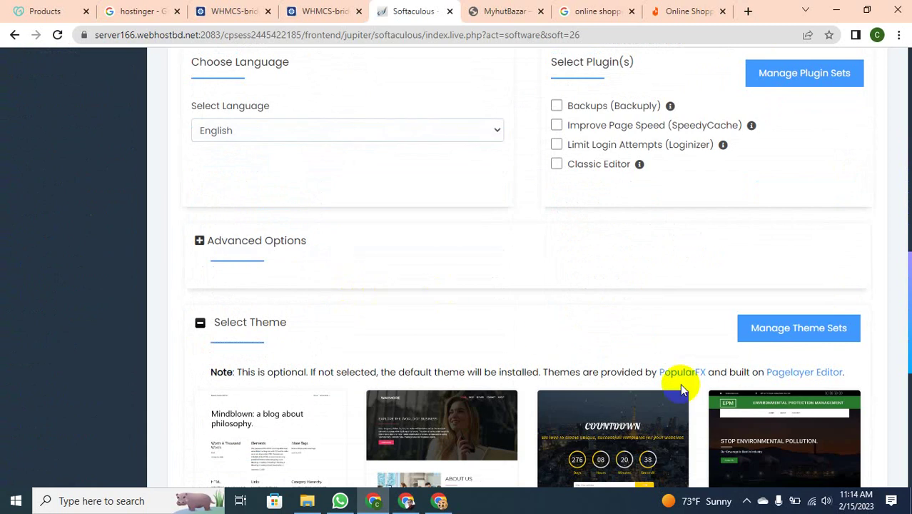
scroll(642, 428, down, 3)
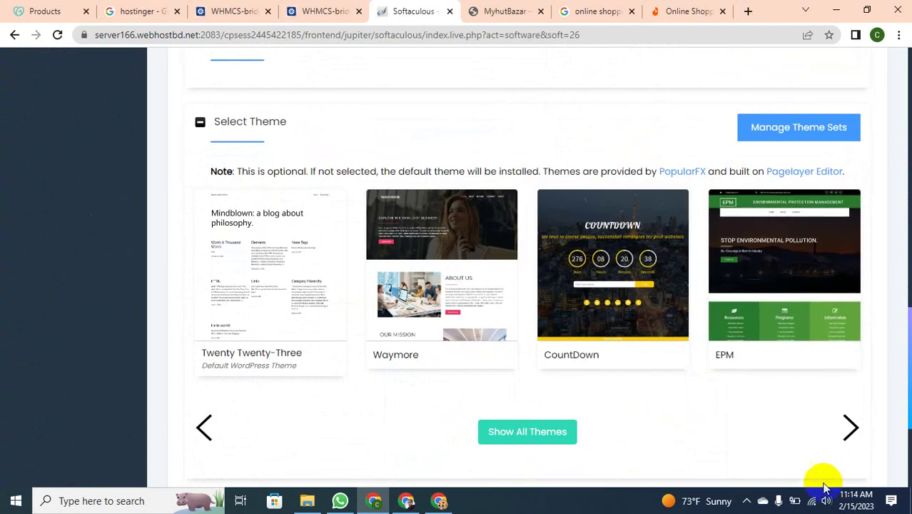
click(746, 500)
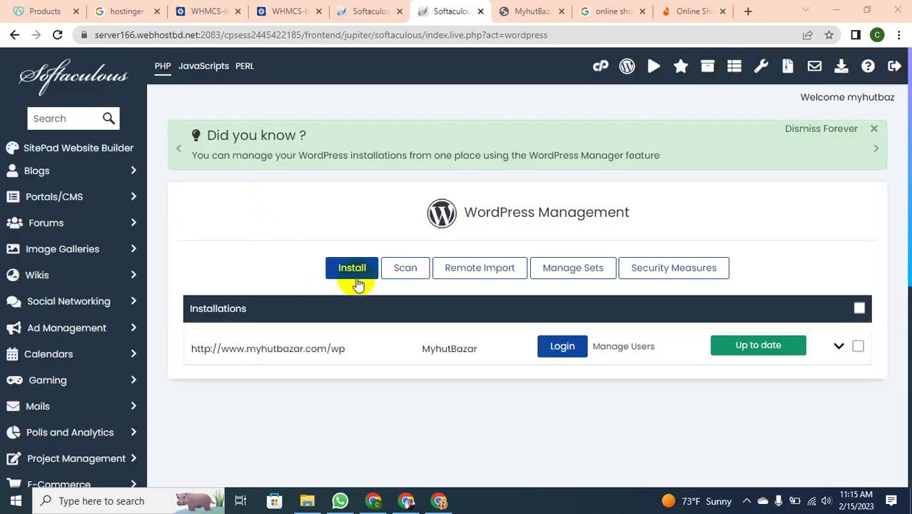
click(15, 34)
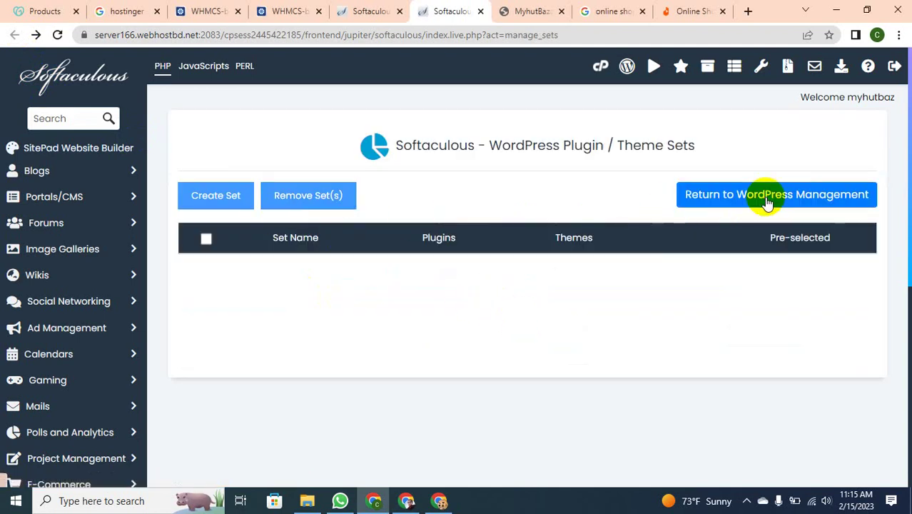
click(767, 202)
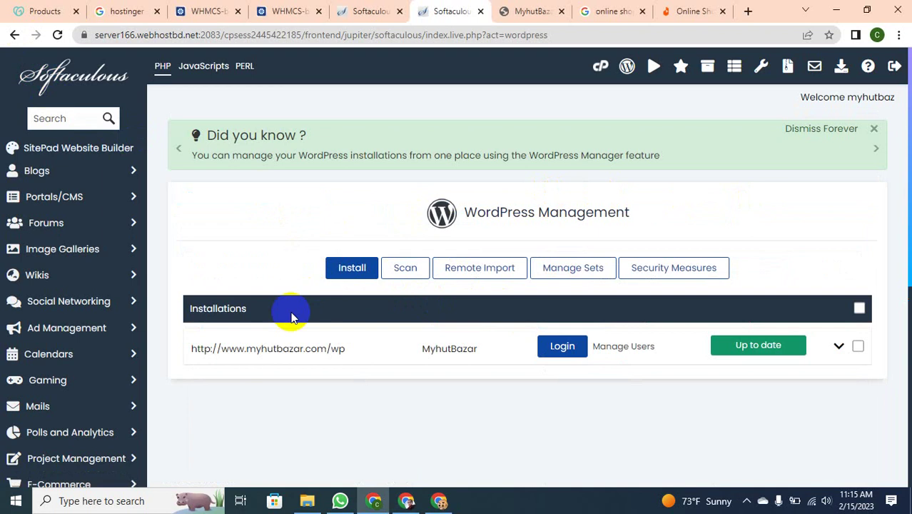
click(558, 352)
click(482, 8)
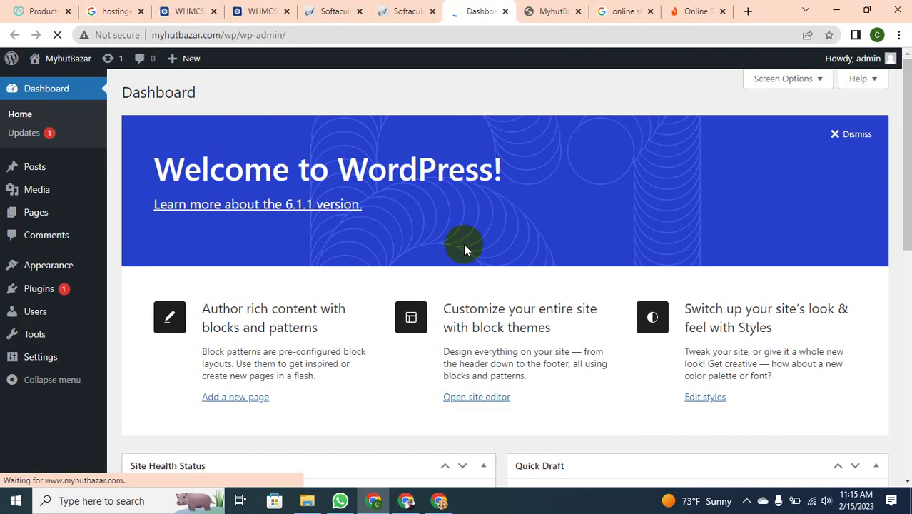
Look through the WordPress dashboard's site health, at-a-glance, activity, quick draft and news sections
scroll(442, 304, down, 5)
scroll(244, 330, down, 3)
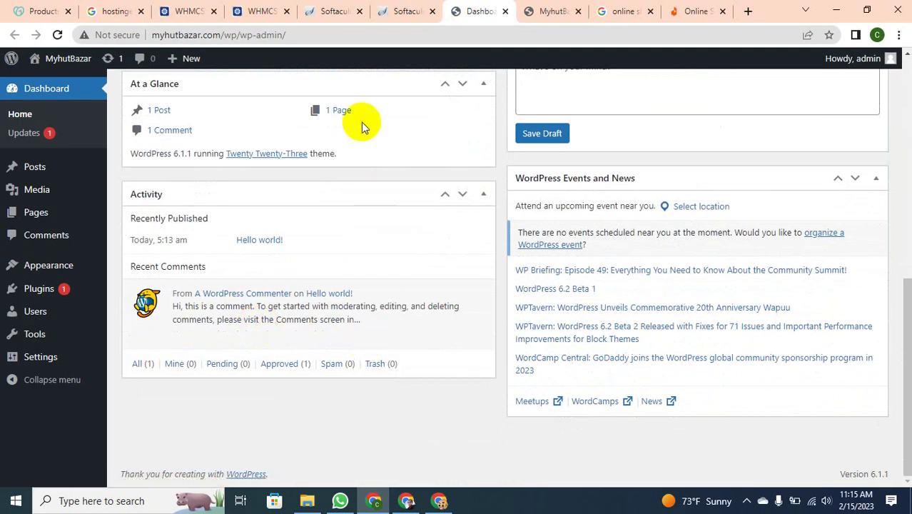
scroll(342, 259, up, 4)
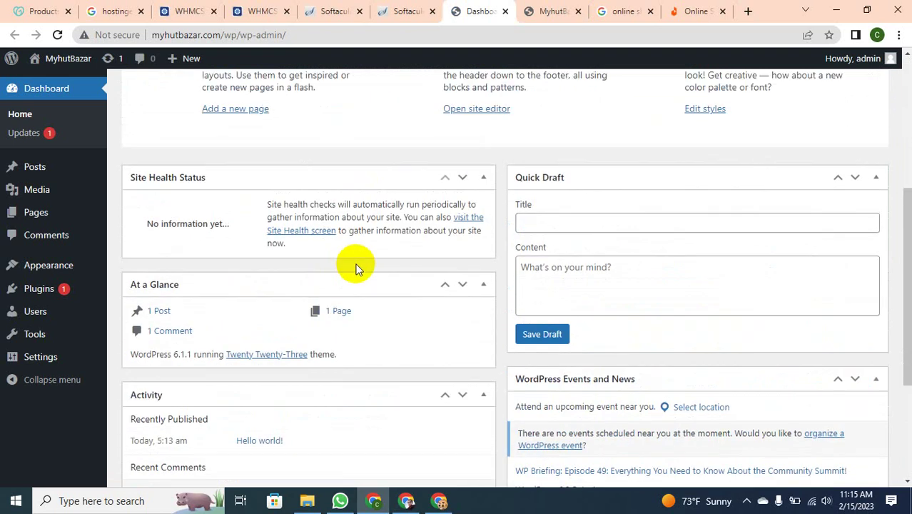
scroll(357, 265, up, 6)
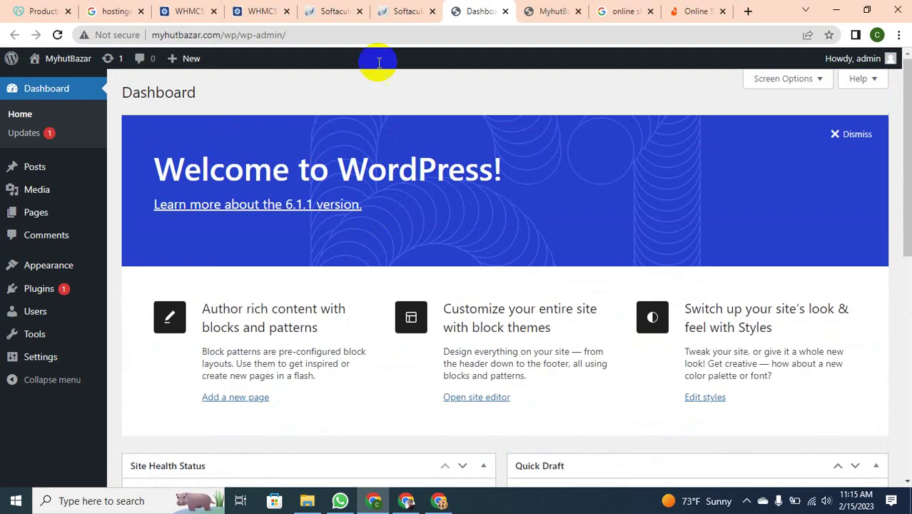
scroll(327, 320, down, 4)
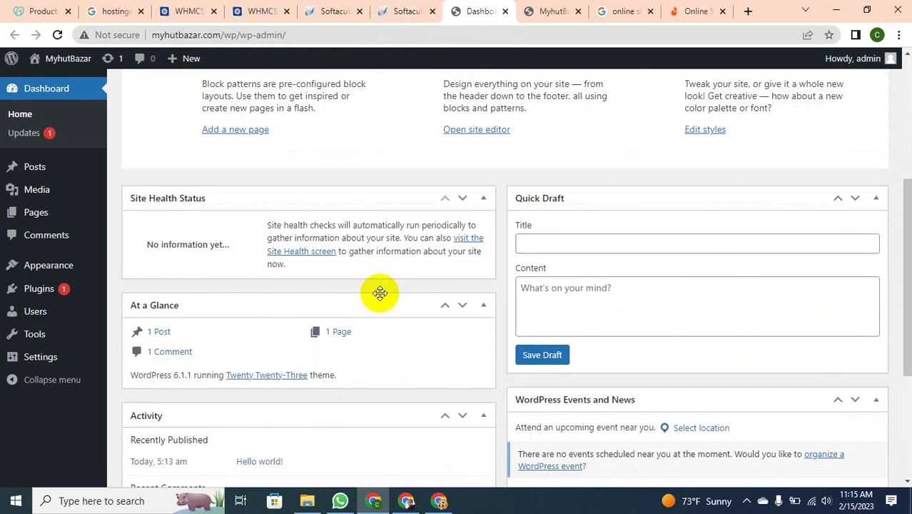
scroll(380, 293, down, 3)
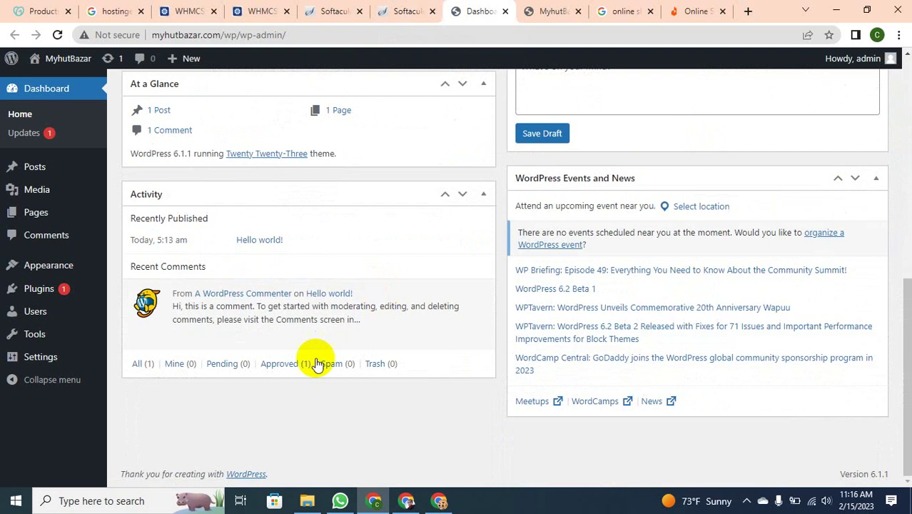
scroll(102, 357, up, 1)
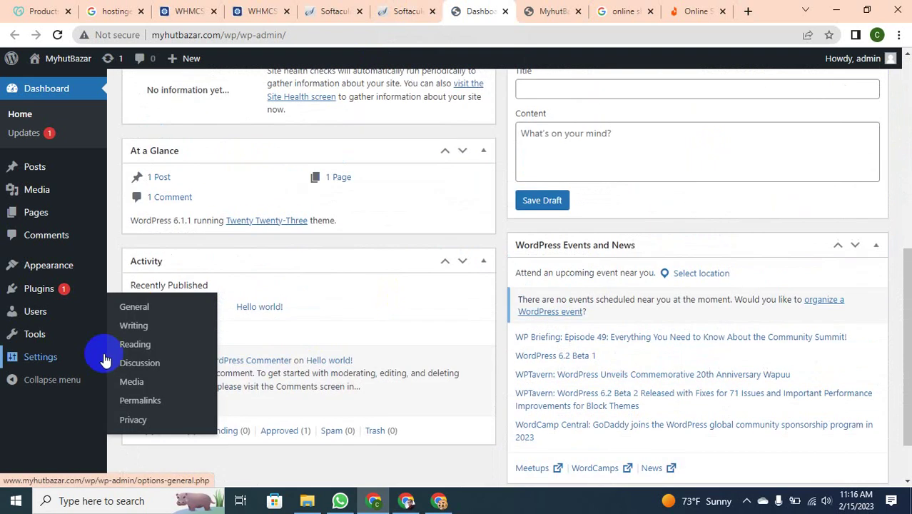
View the site's list of posts and its list of installed plugins
click(44, 166)
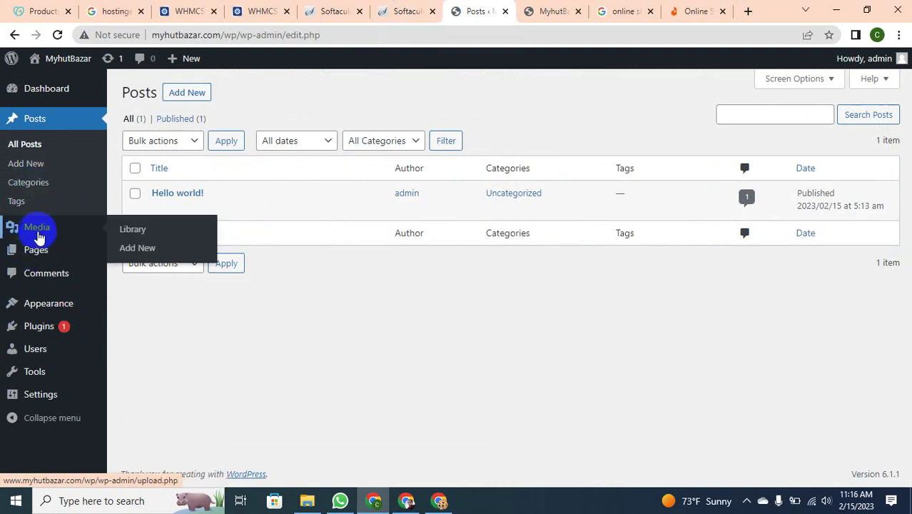
click(44, 327)
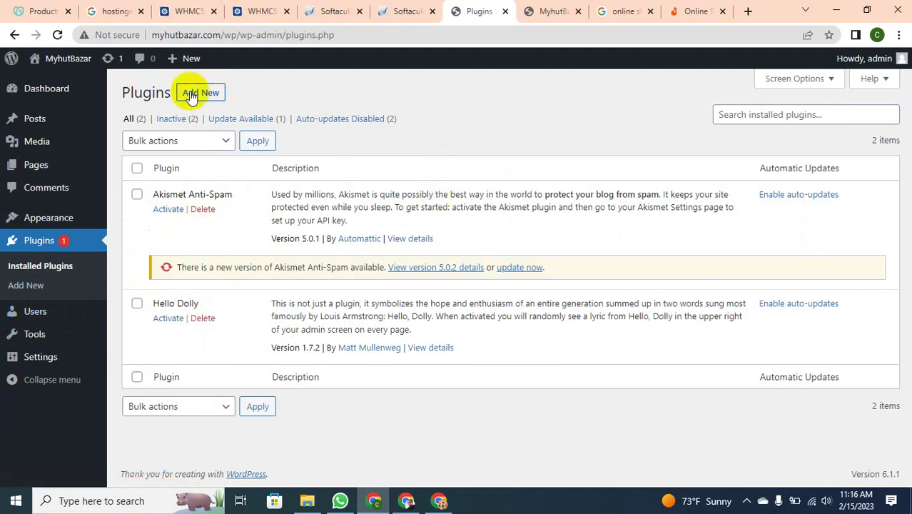
drag(221, 36, 177, 35)
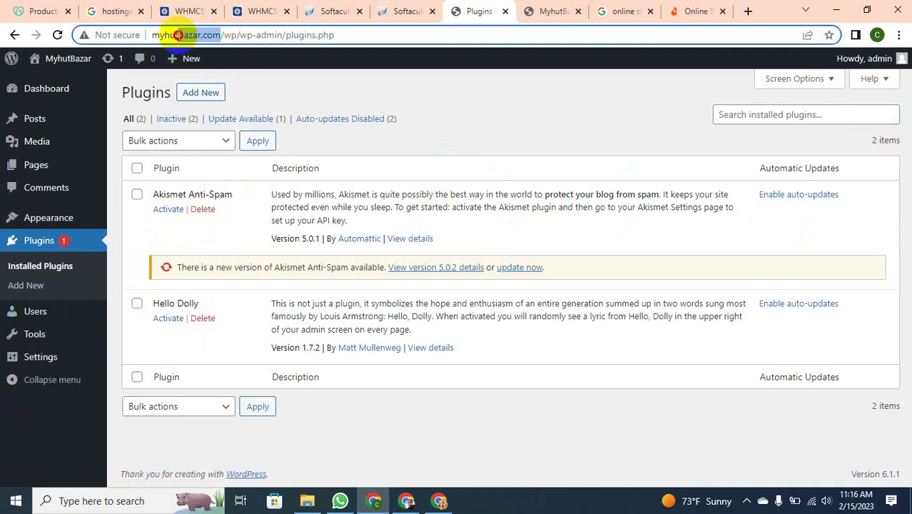
Visit the MyhutBazar site's front page, return to the admin area and review the General Settings
mouse_move(80, 58)
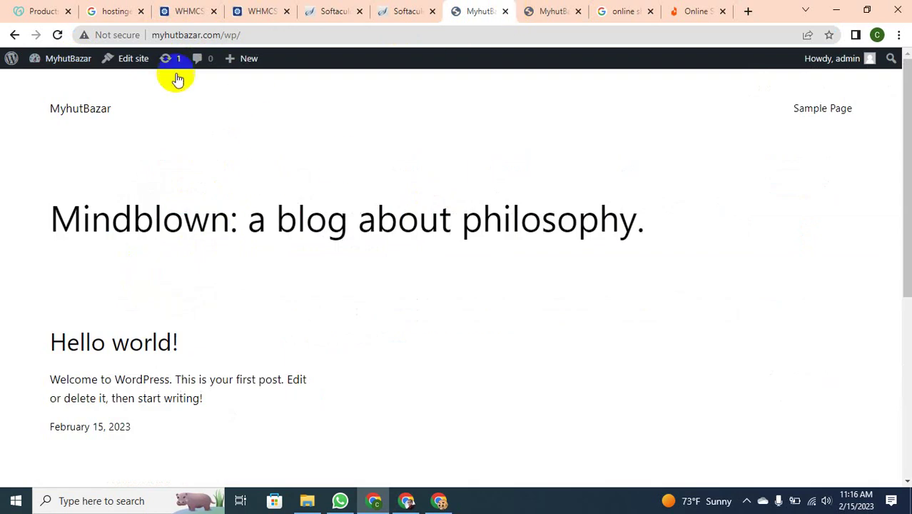
click(14, 35)
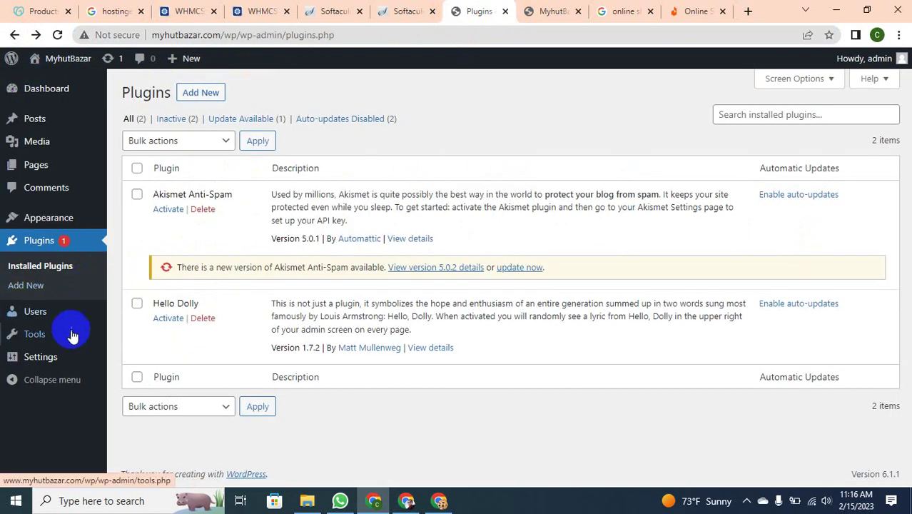
click(41, 354)
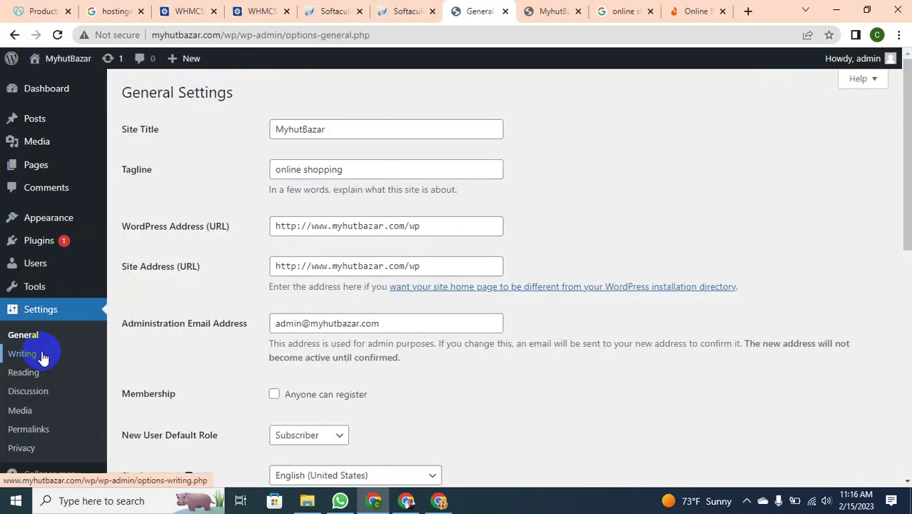
scroll(43, 353, down, 2)
mouse_move(39, 293)
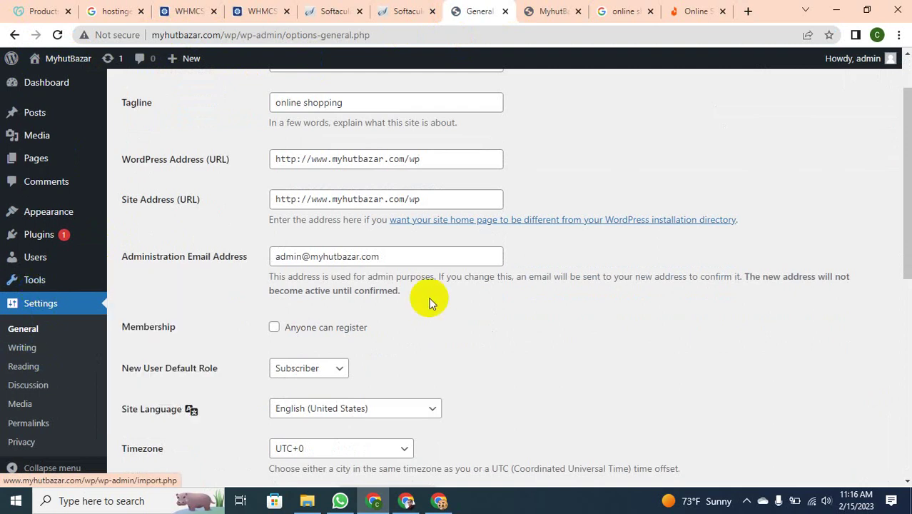
scroll(428, 304, down, 6)
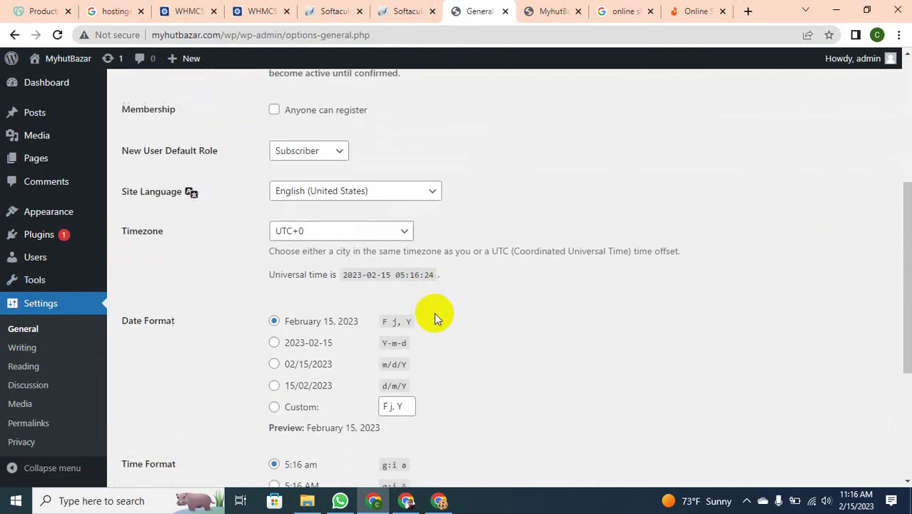
View the site's list of users and revisit its installed plugins
click(29, 257)
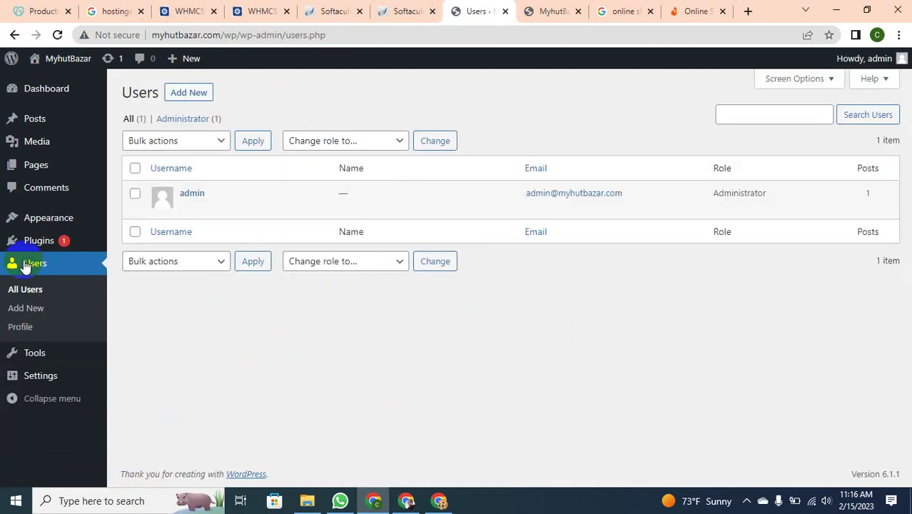
click(32, 245)
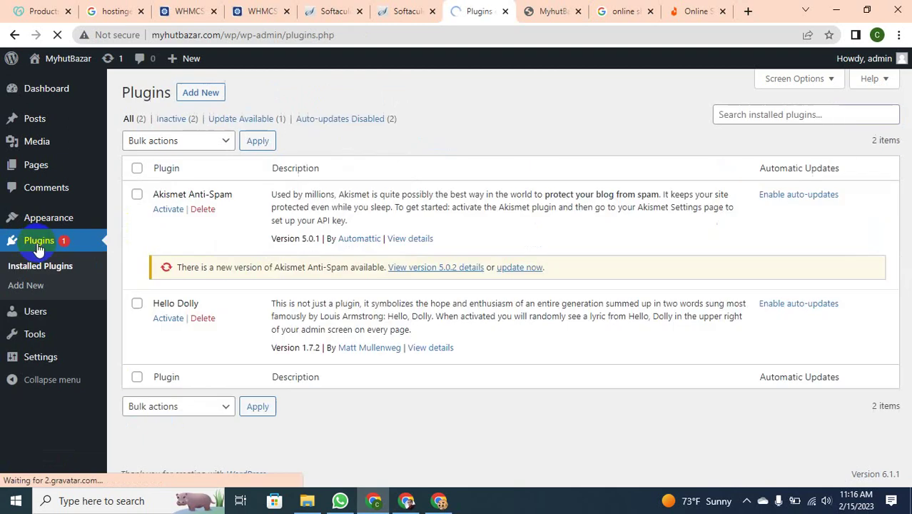
View the installed themes and search them for "online shopping"
click(44, 224)
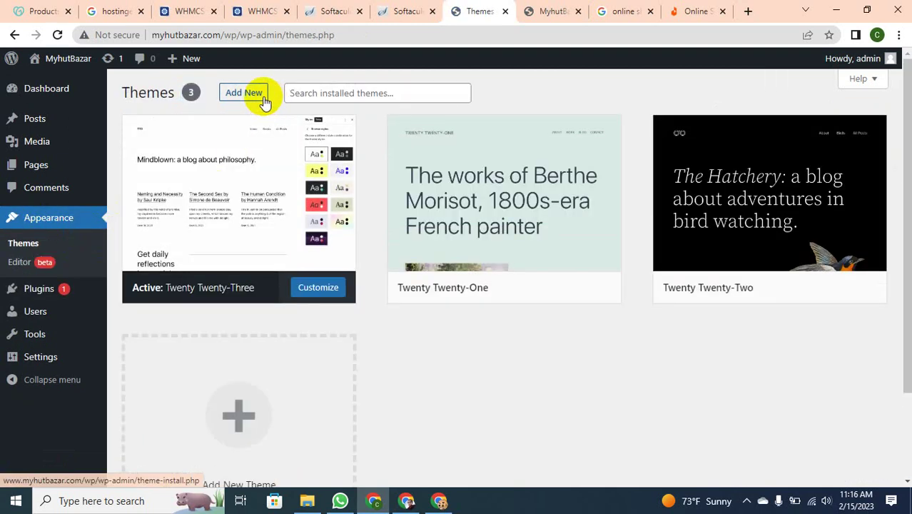
scroll(489, 338, down, 2)
scroll(428, 307, up, 2)
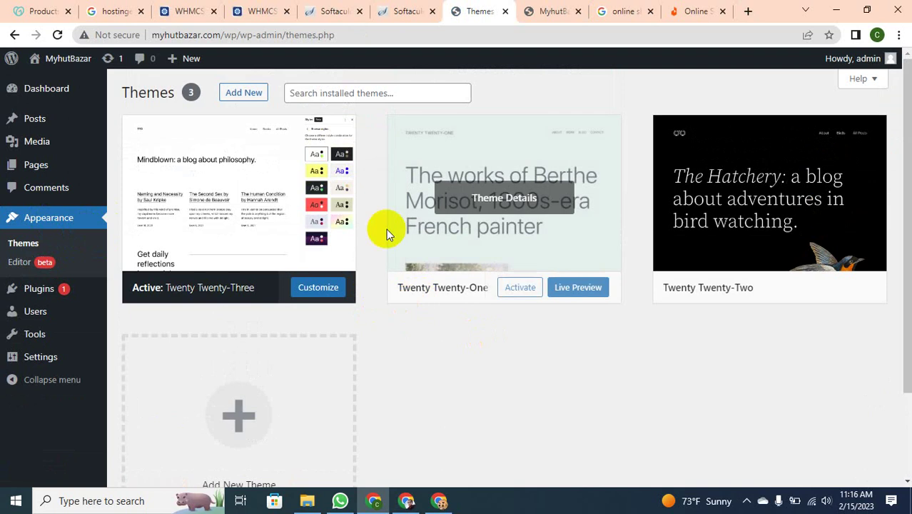
click(357, 90)
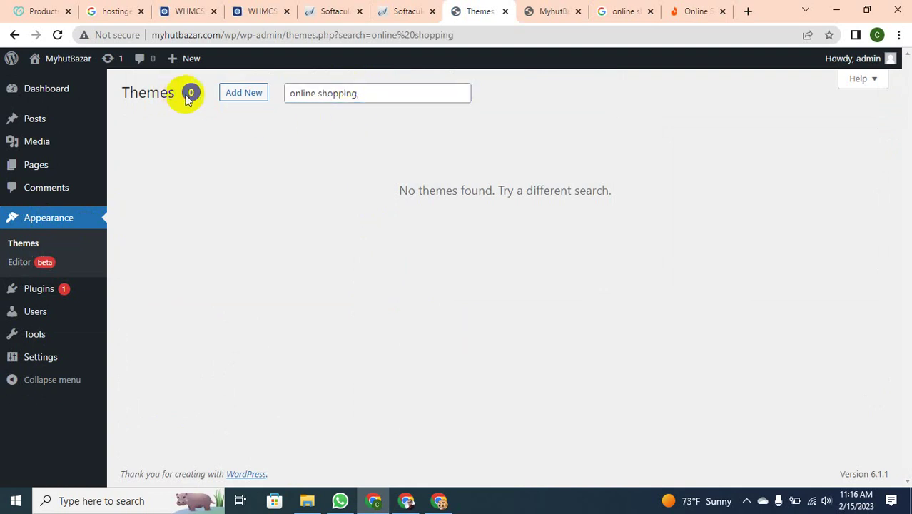
Browse the popular themes available to add and search the theme directory for "shopping"
click(240, 94)
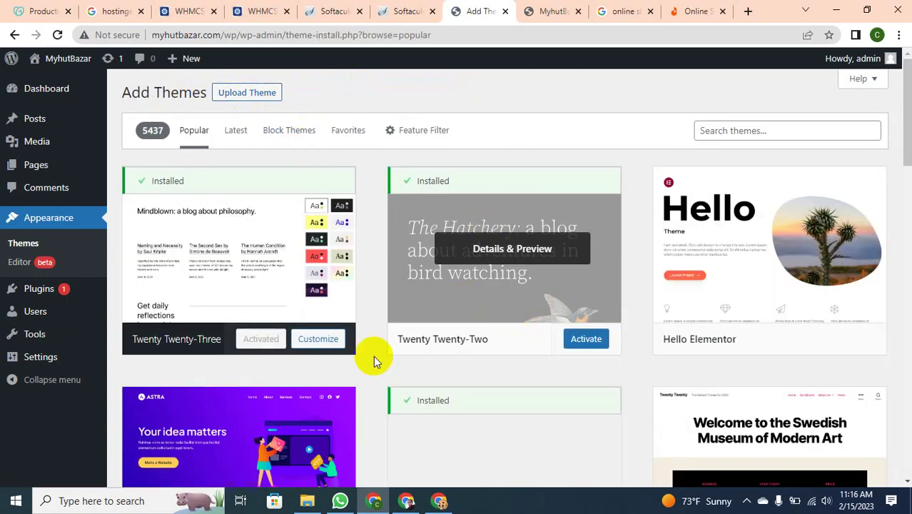
scroll(376, 358, down, 12)
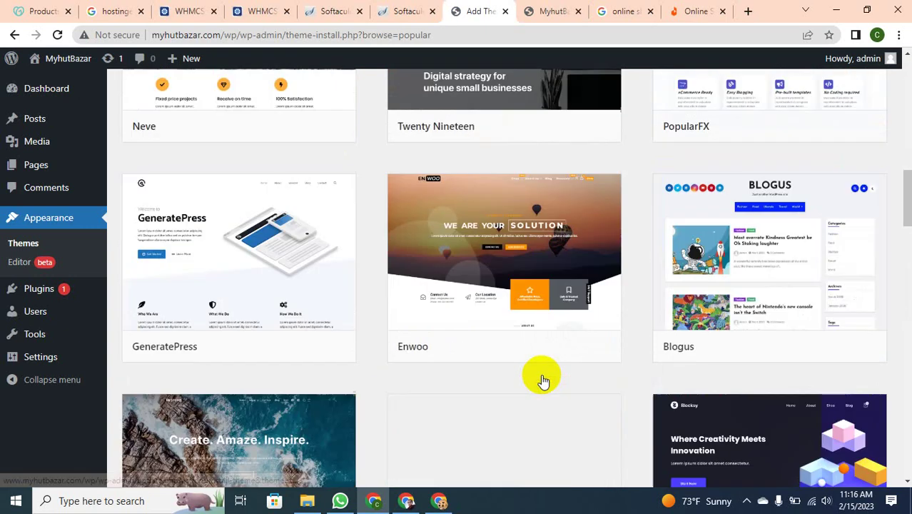
scroll(544, 379, down, 4)
scroll(617, 347, up, 14)
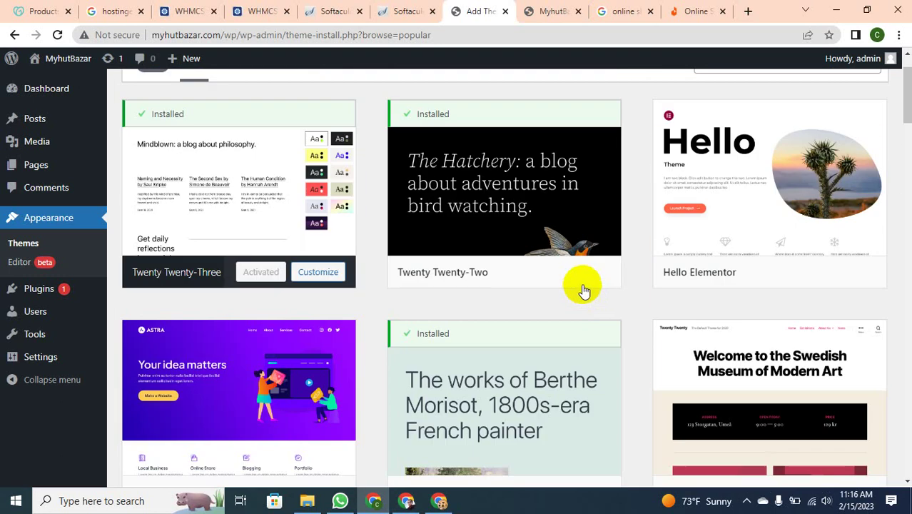
scroll(584, 289, up, 2)
click(771, 130)
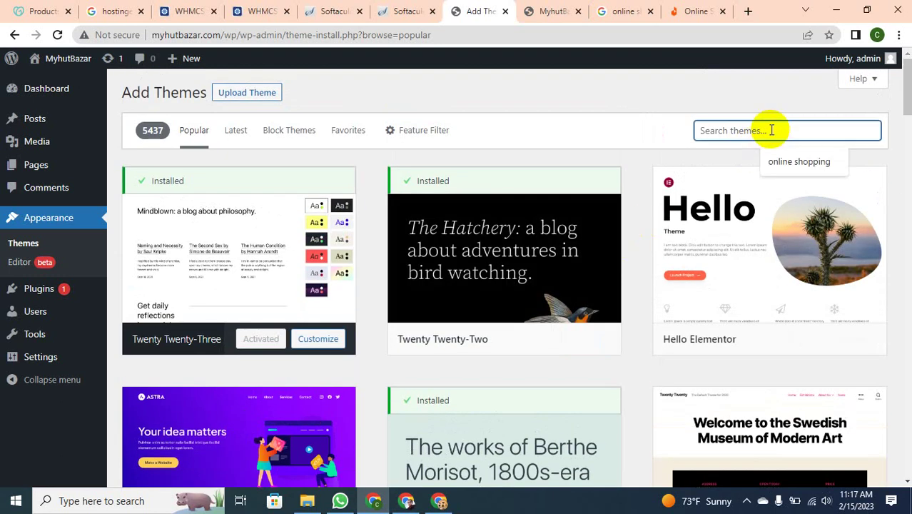
text(shopping)
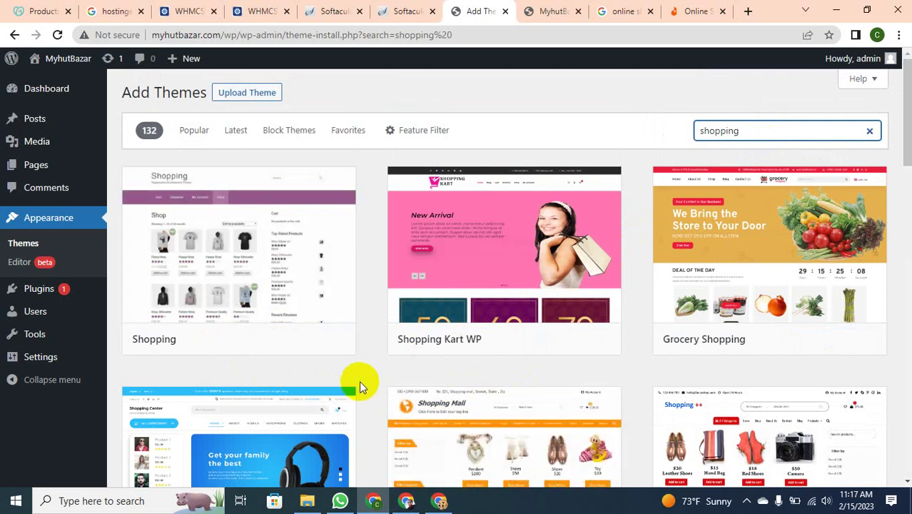
Look through the shopping theme search results, examining the previews for designs suited to an online store
scroll(303, 325, down, 3)
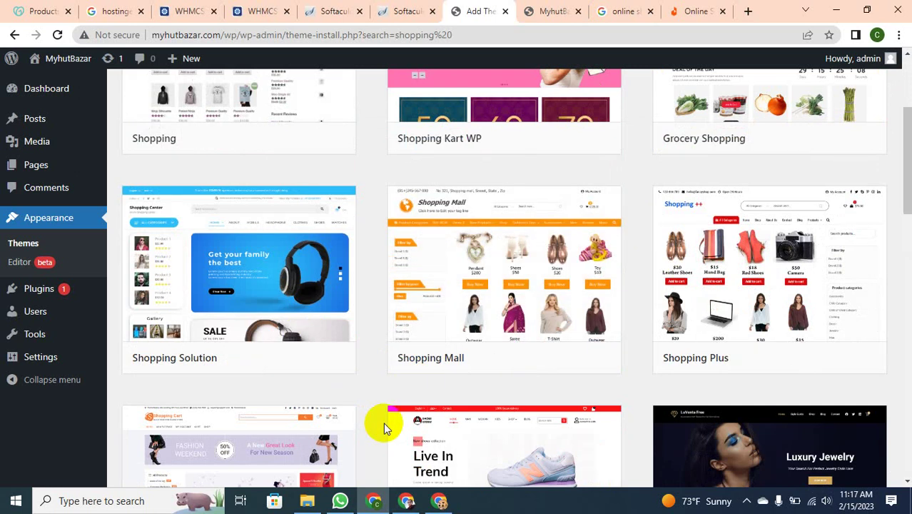
scroll(428, 424, down, 2)
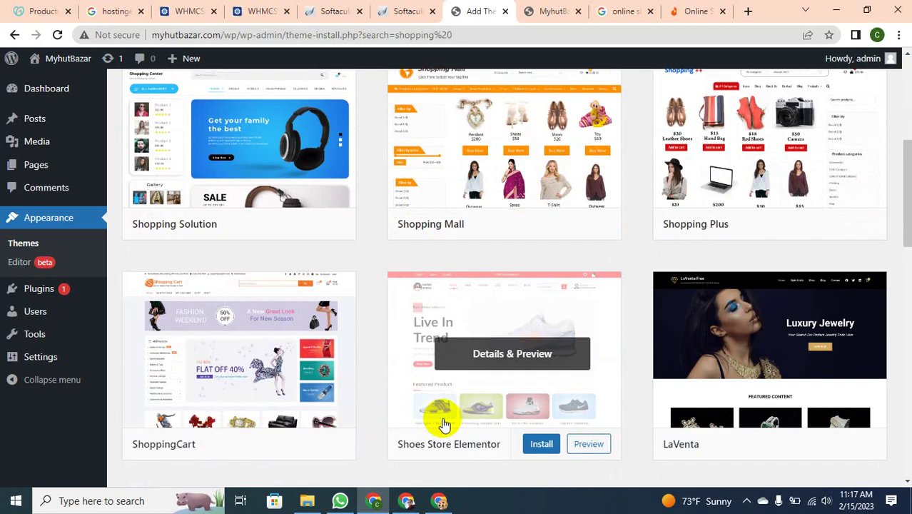
scroll(361, 423, down, 5)
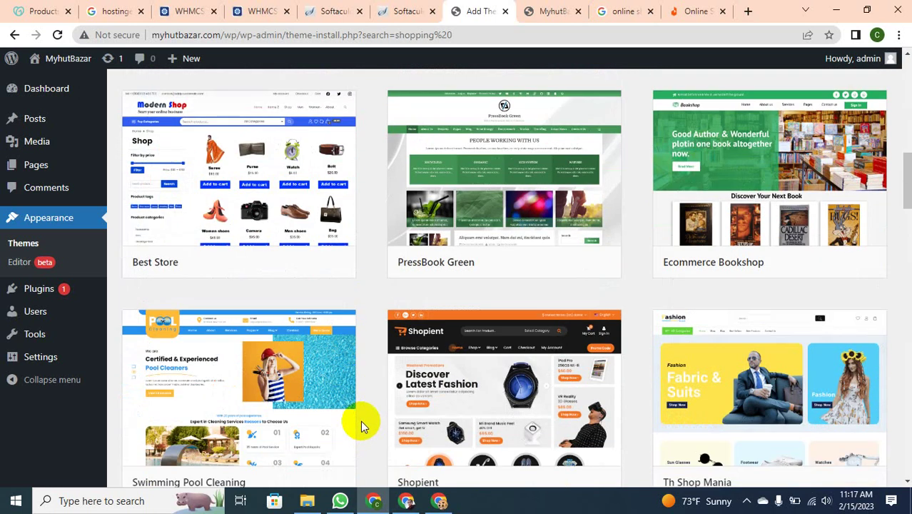
scroll(360, 423, down, 3)
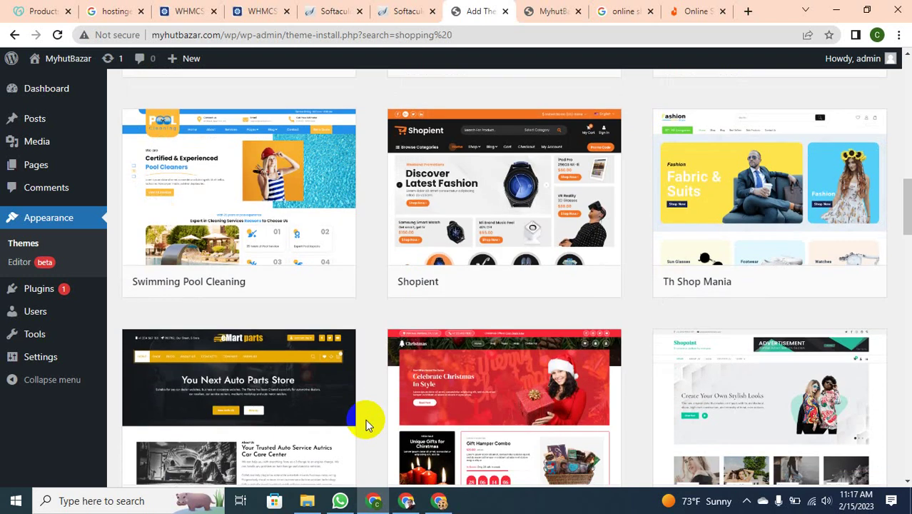
scroll(367, 419, down, 4)
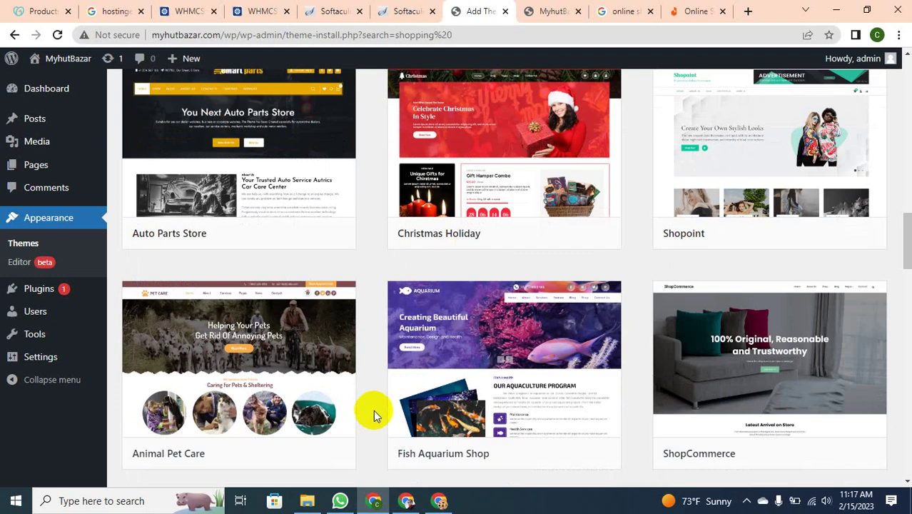
scroll(376, 412, down, 3)
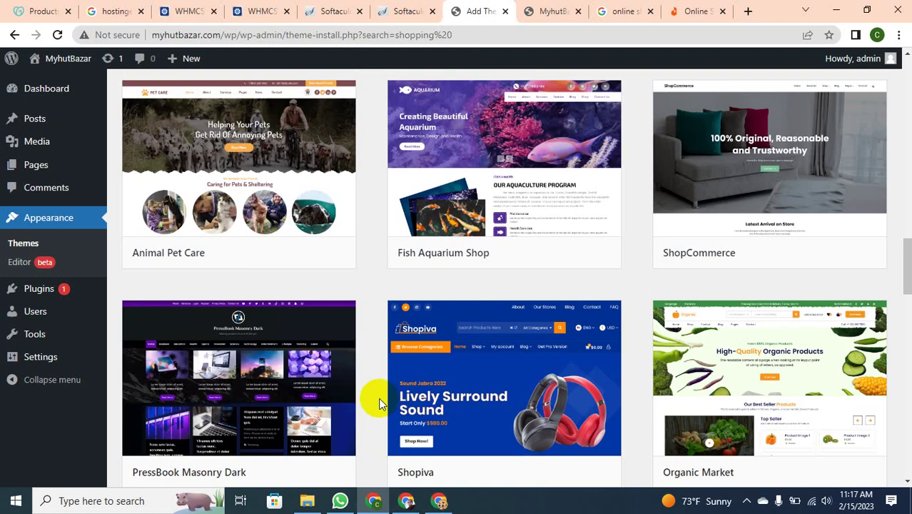
scroll(379, 404, down, 10)
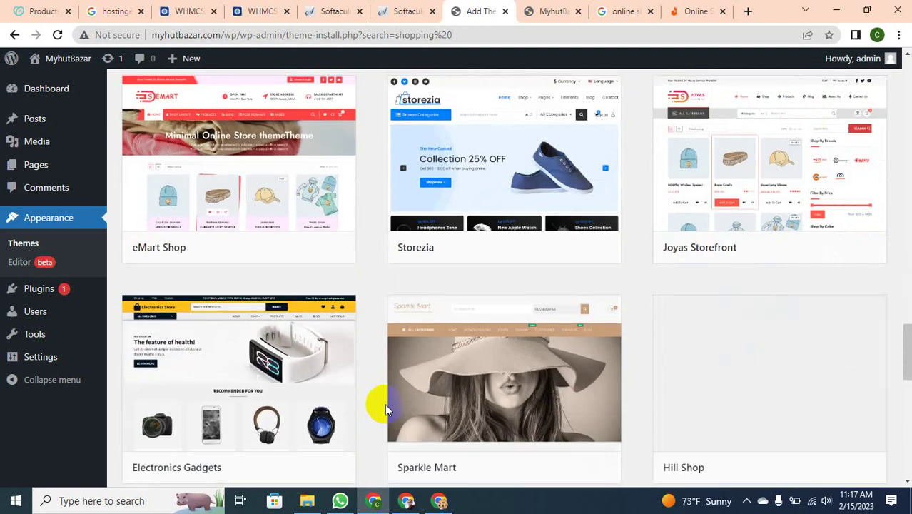
scroll(385, 403, down, 5)
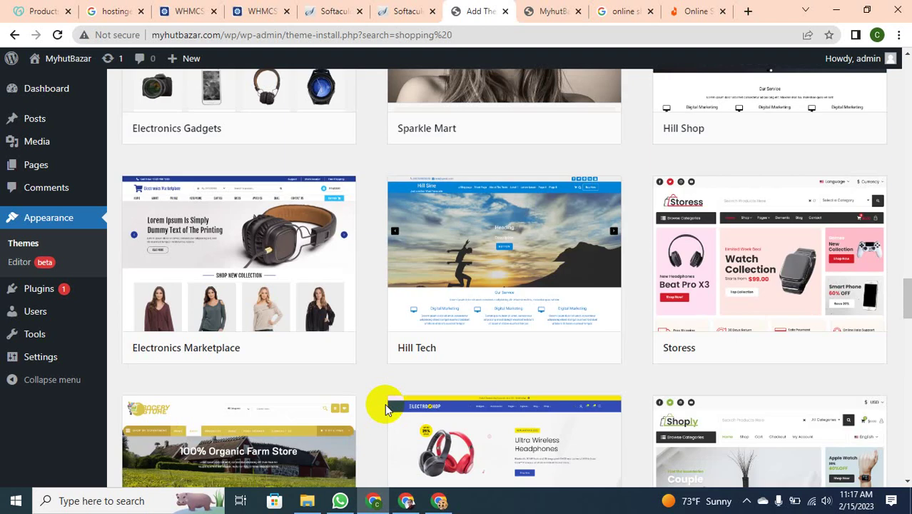
scroll(384, 403, down, 2)
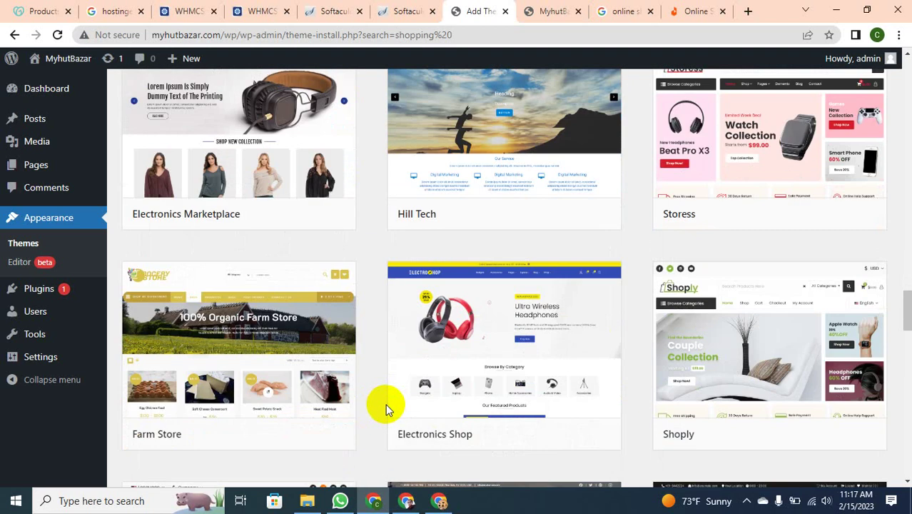
scroll(385, 403, down, 3)
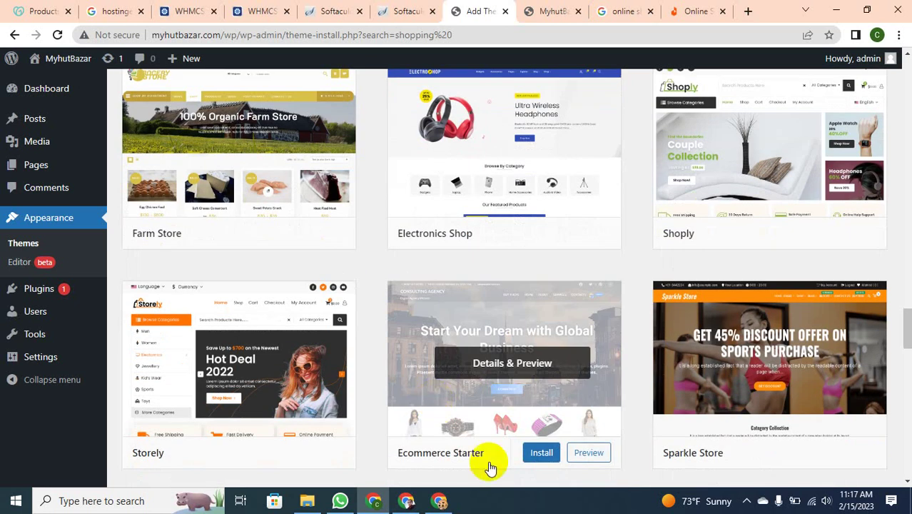
scroll(396, 422, down, 4)
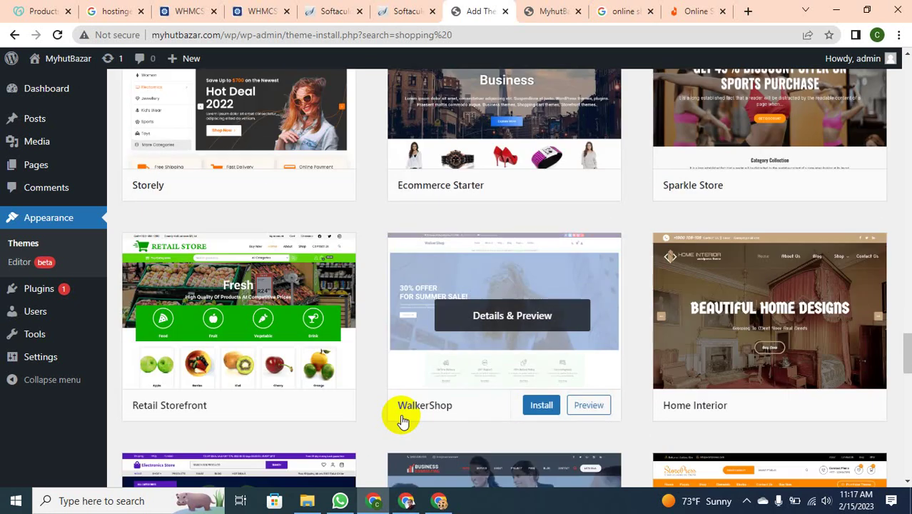
scroll(407, 439, down, 3)
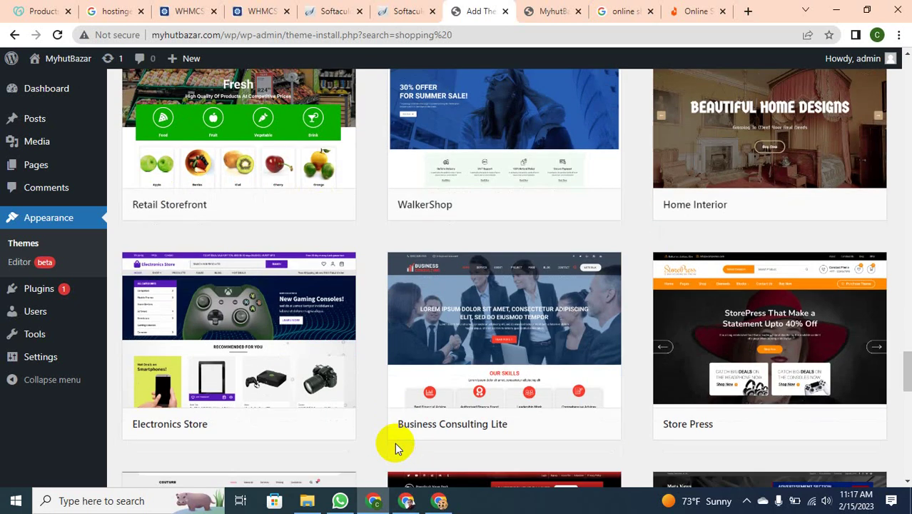
scroll(398, 447, down, 5)
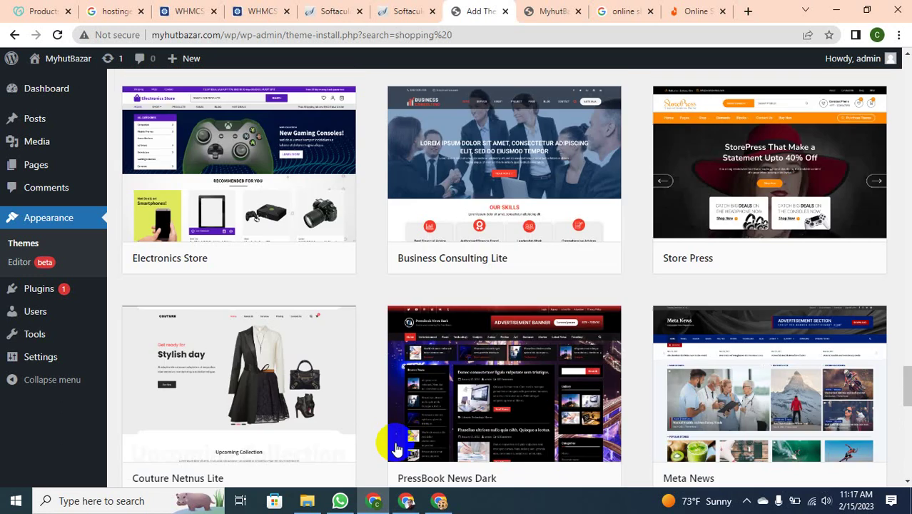
scroll(397, 446, down, 7)
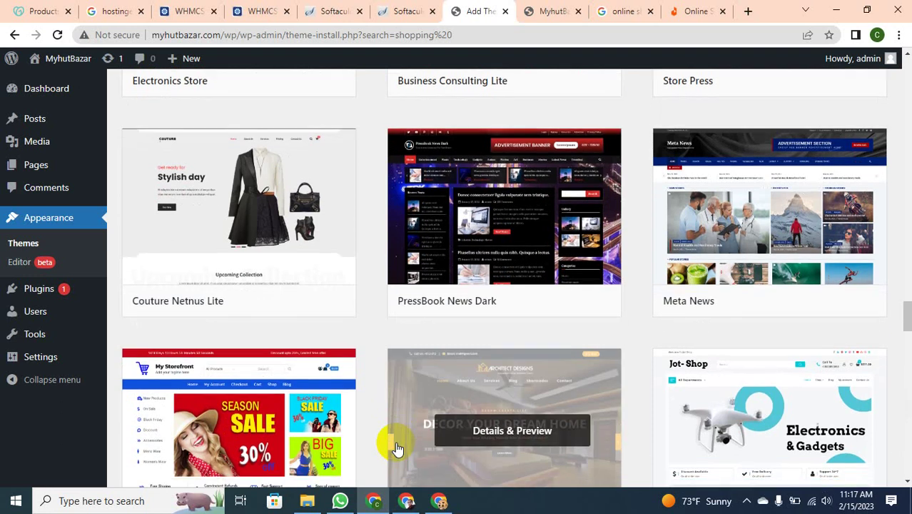
scroll(400, 442, down, 4)
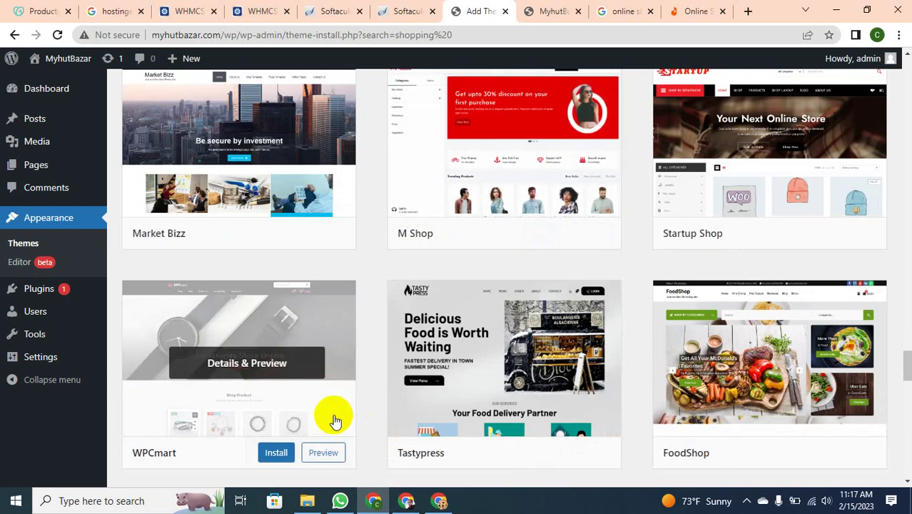
scroll(333, 419, up, 13)
scroll(335, 414, down, 11)
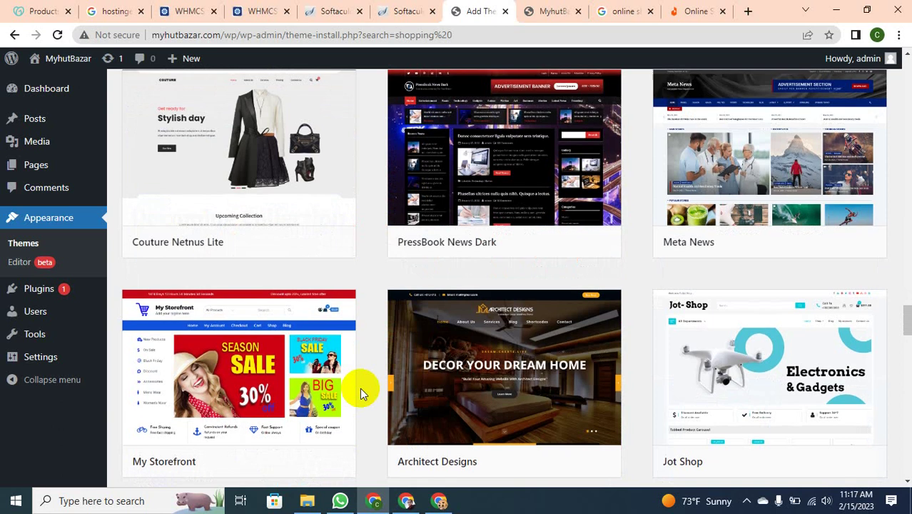
scroll(368, 385, down, 7)
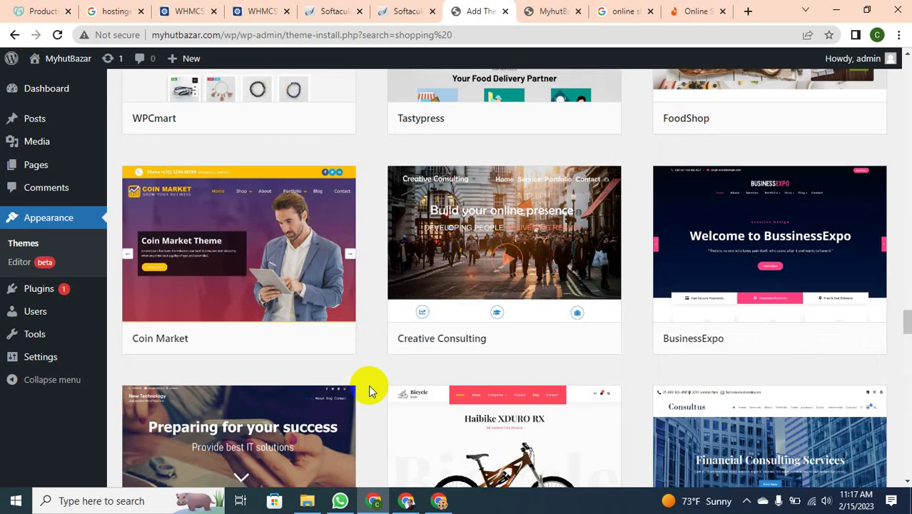
scroll(369, 385, down, 5)
scroll(368, 385, down, 5)
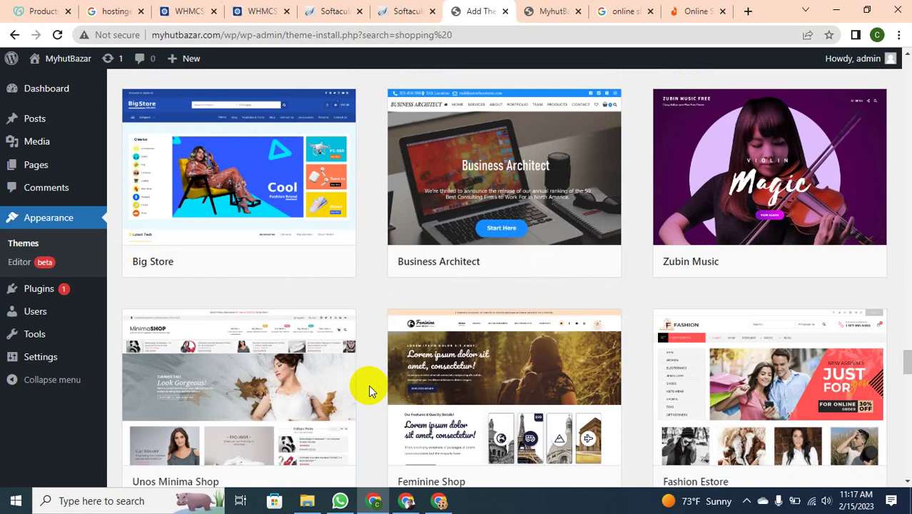
scroll(369, 385, down, 5)
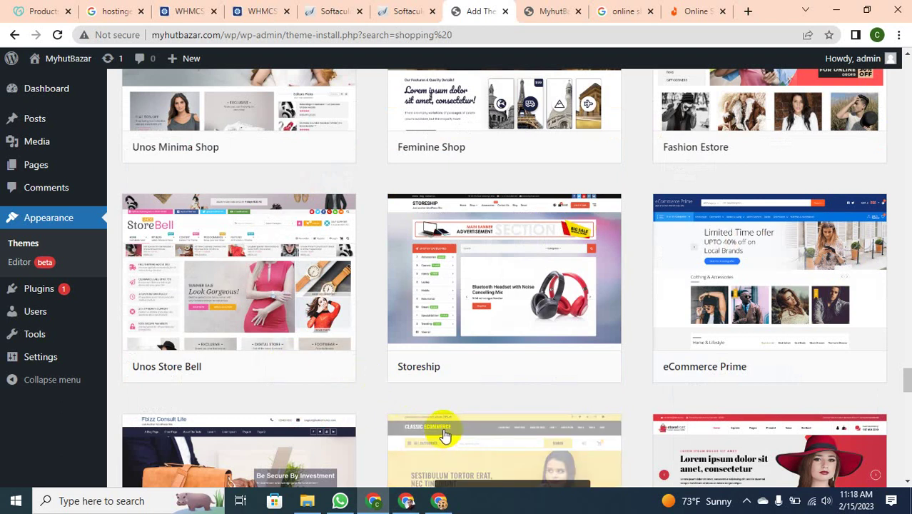
scroll(432, 418, down, 5)
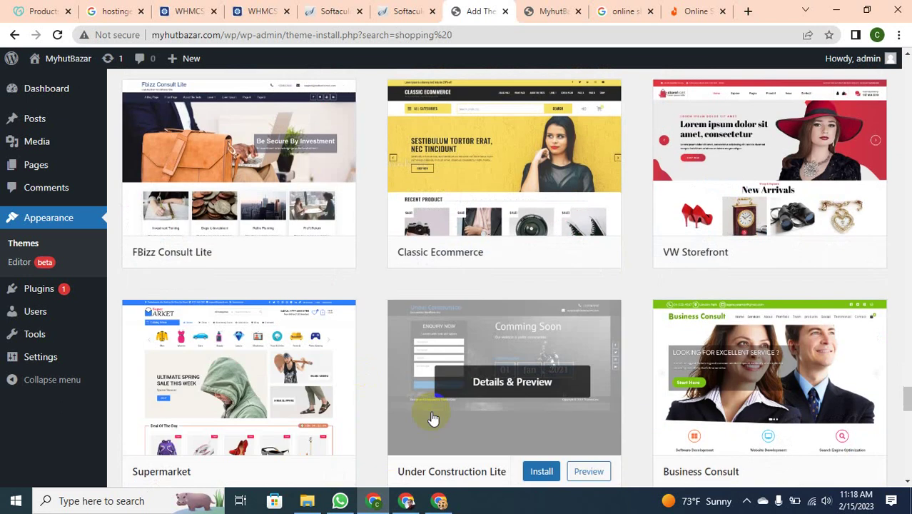
Install the Supermarket theme from the shopping results, then activate and publish it from its live preview
scroll(432, 419, down, 3)
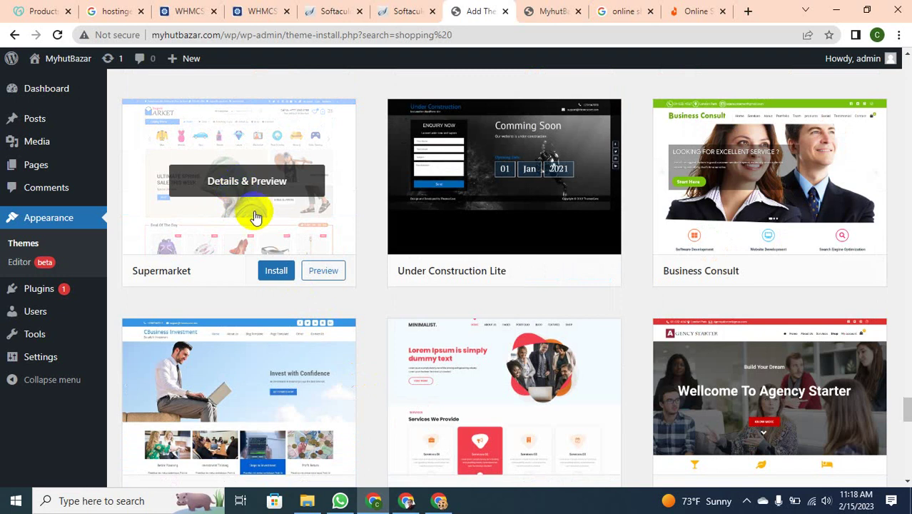
click(277, 271)
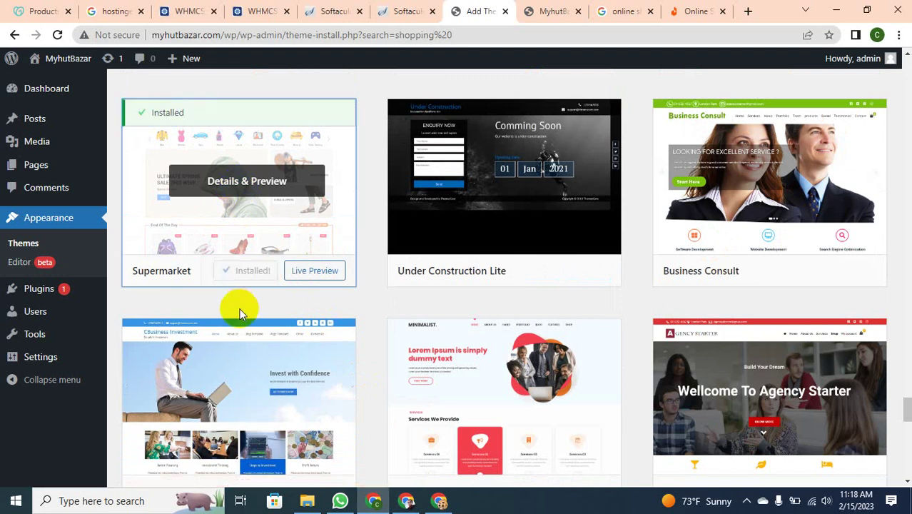
click(299, 275)
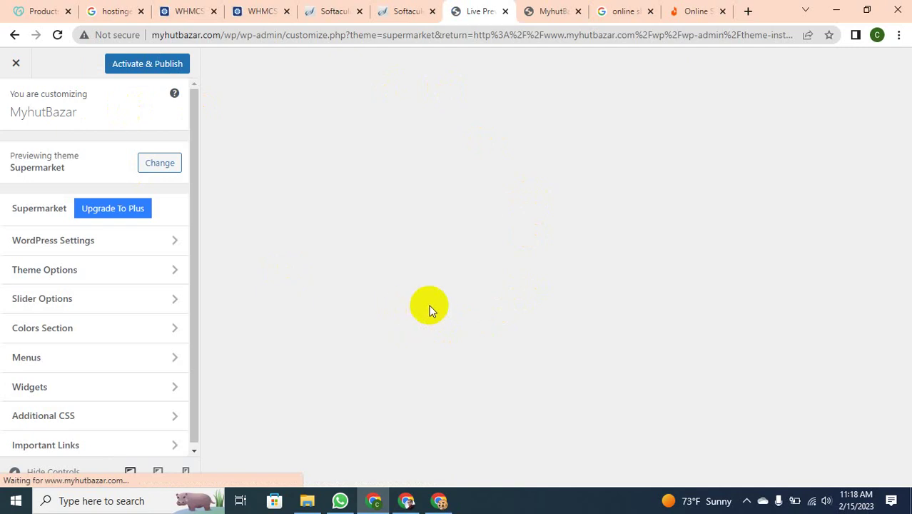
click(467, 304)
click(142, 63)
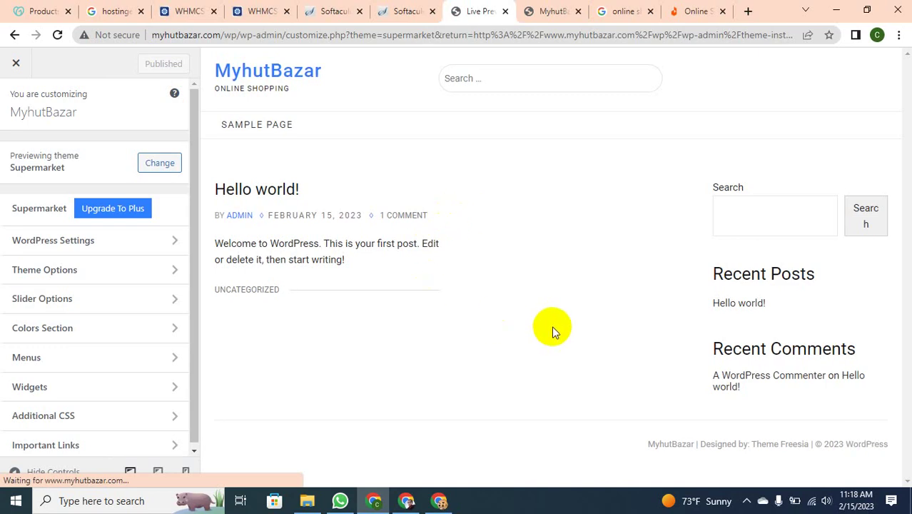
Open the MyhutBazar home page separately from the theme preview and view the site with the Supermarket theme
middle_click(265, 76)
click(505, 14)
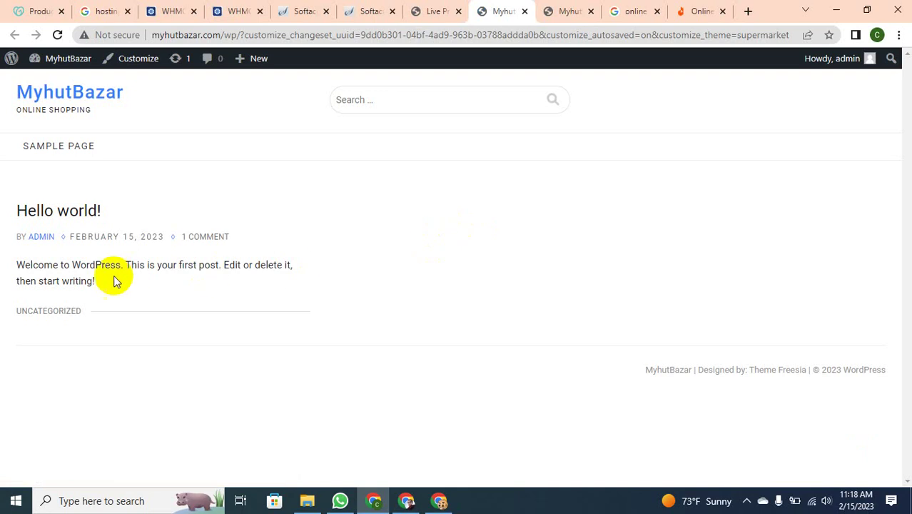
click(36, 103)
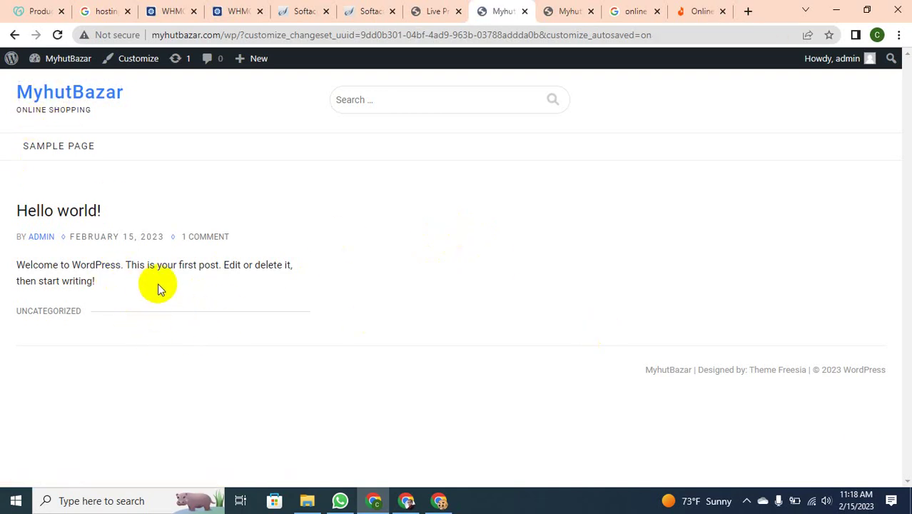
Return to Softaculous, reload WordPress Management and log in as admin to the myhutbazar.com/wp installation
click(428, 11)
click(303, 11)
scroll(190, 211, up, 1)
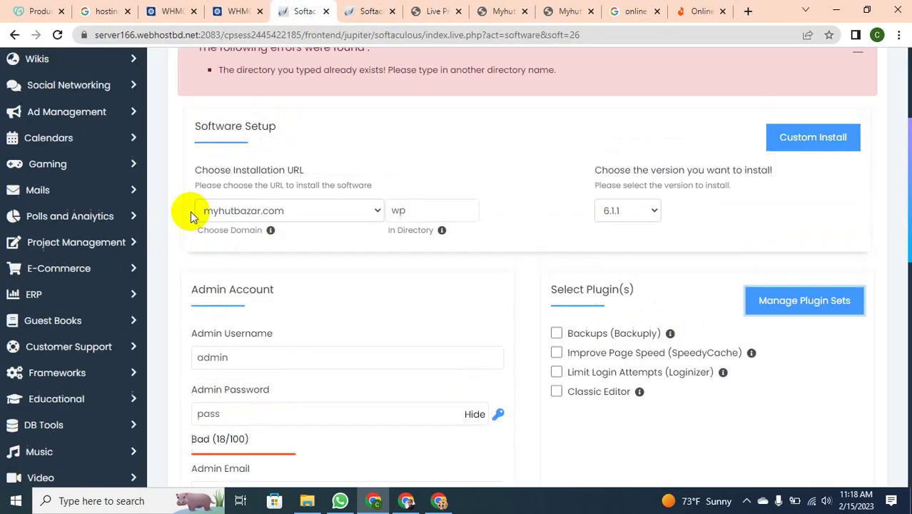
key(ctrl+Tab)
click(57, 34)
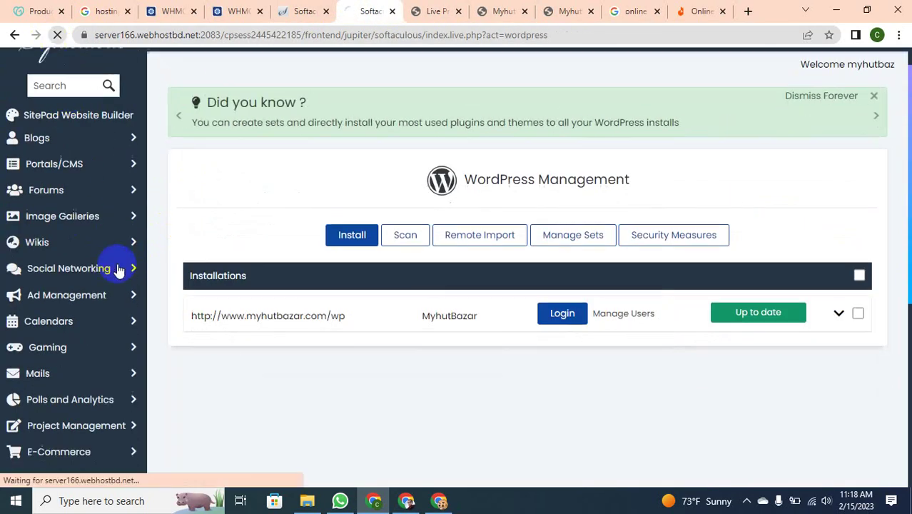
scroll(501, 166, down, 3)
scroll(528, 150, up, 1)
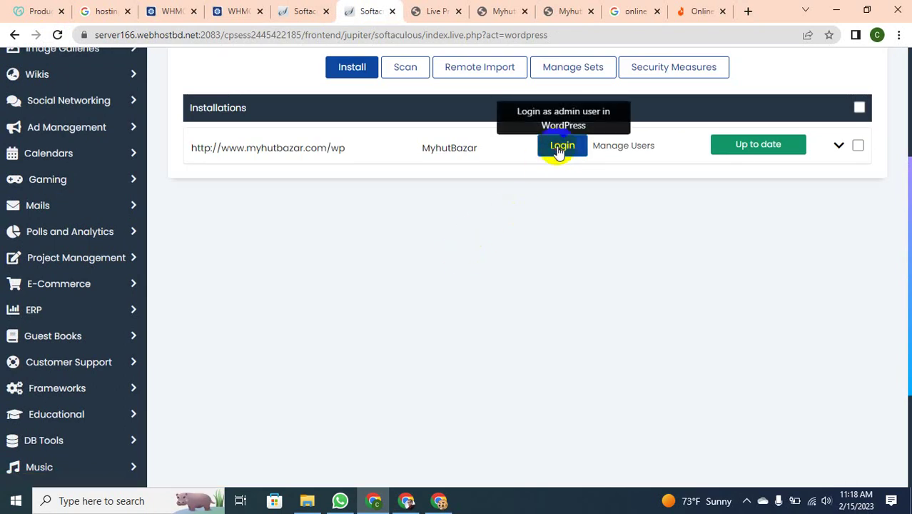
click(559, 148)
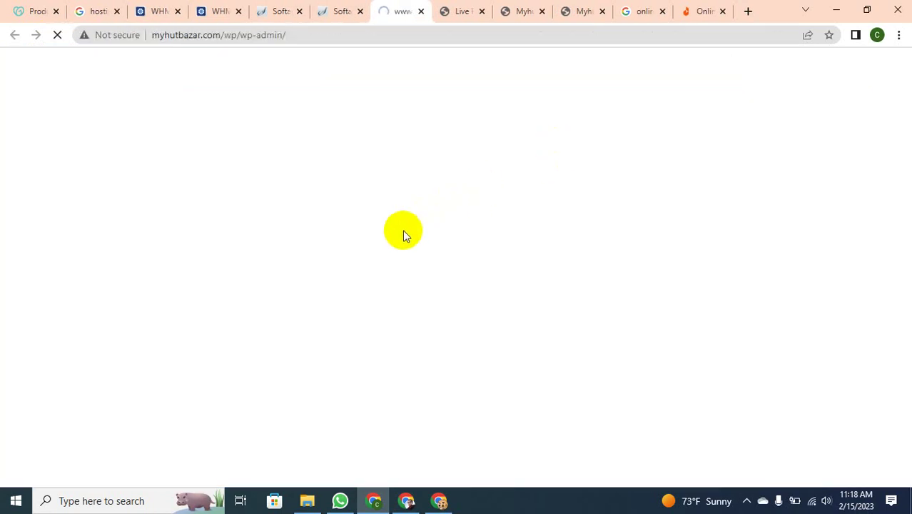
Look through the WordPress dashboard, examining the active theme, recent activity and the Supermarket welcome and plugin recommendations
scroll(367, 274, down, 10)
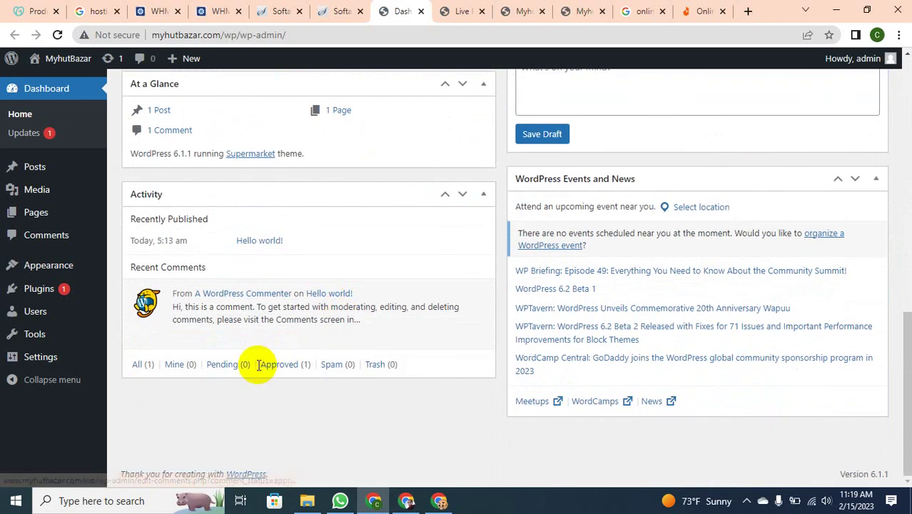
scroll(285, 370, up, 1)
scroll(287, 370, up, 6)
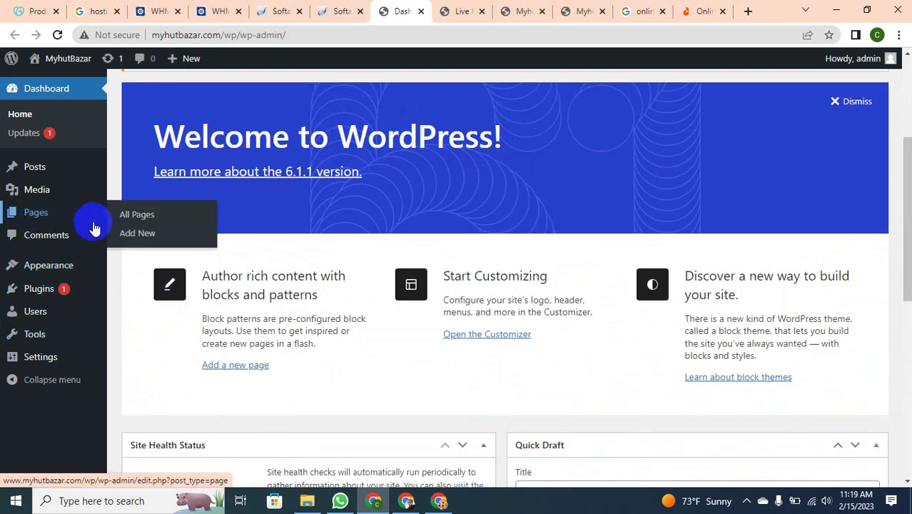
scroll(343, 342, down, 4)
scroll(343, 343, down, 3)
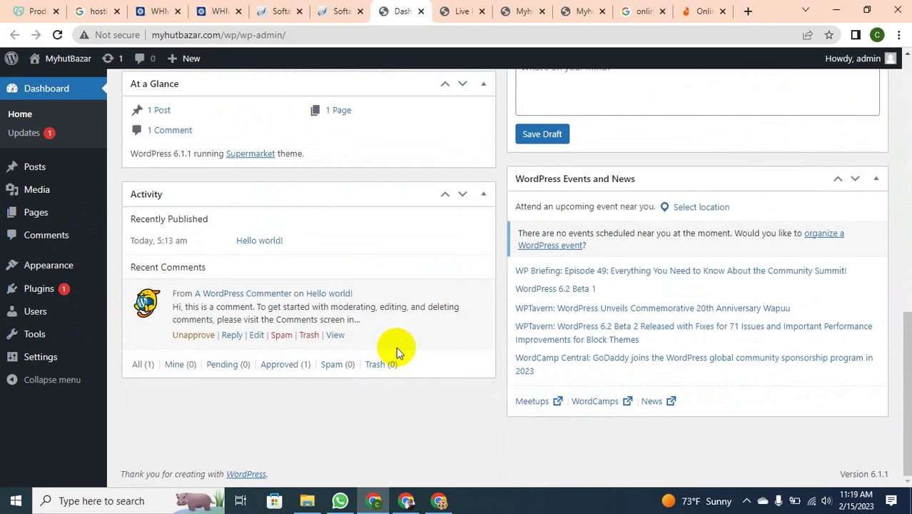
scroll(205, 375, up, 10)
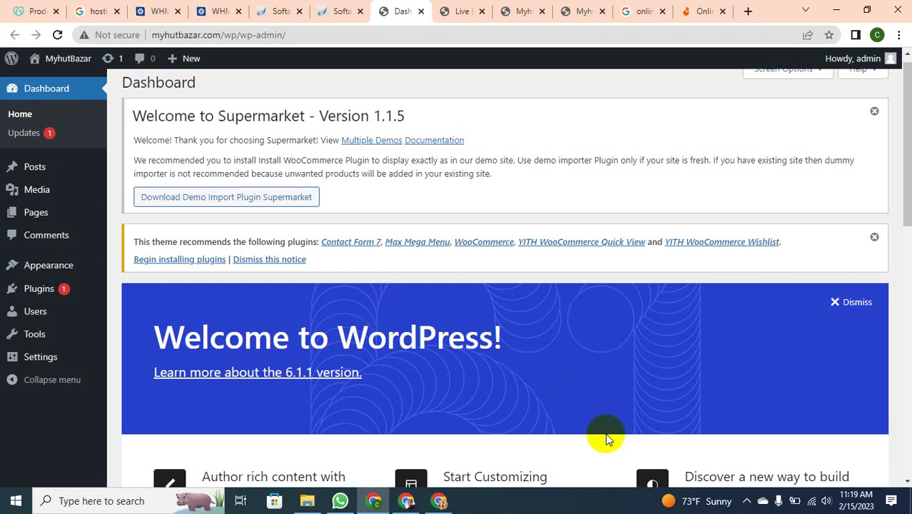
click(748, 501)
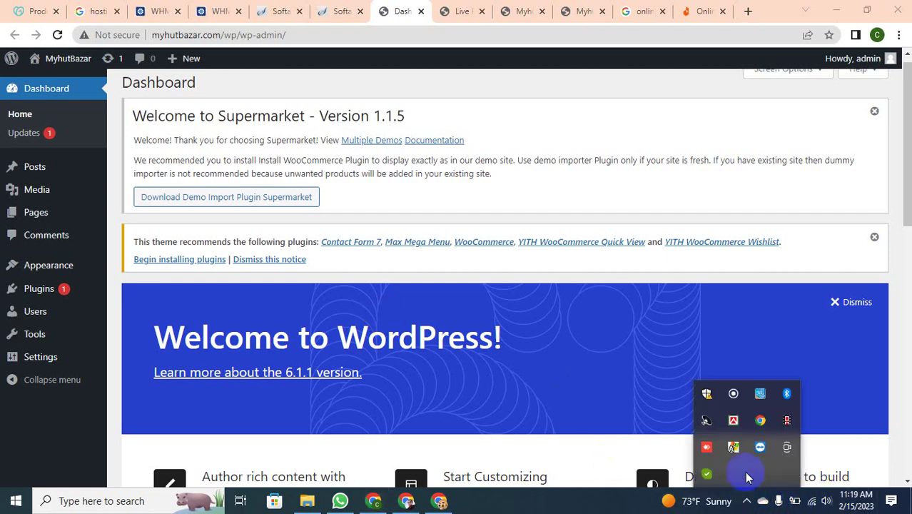